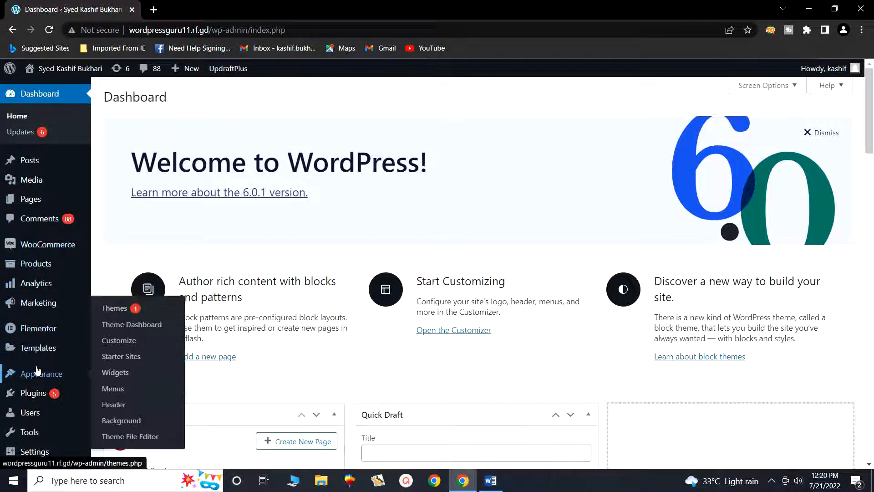
Step: Open the store's product list and start adding a new product
mouse_move(26, 266)
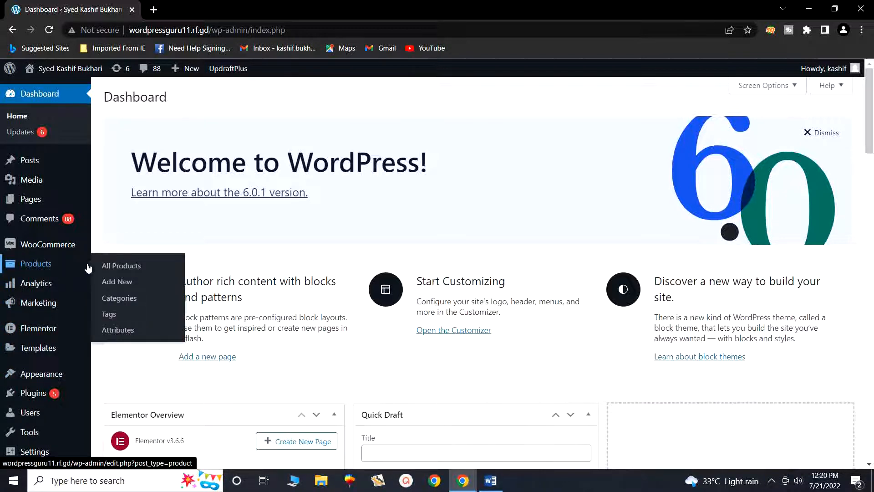
click(105, 268)
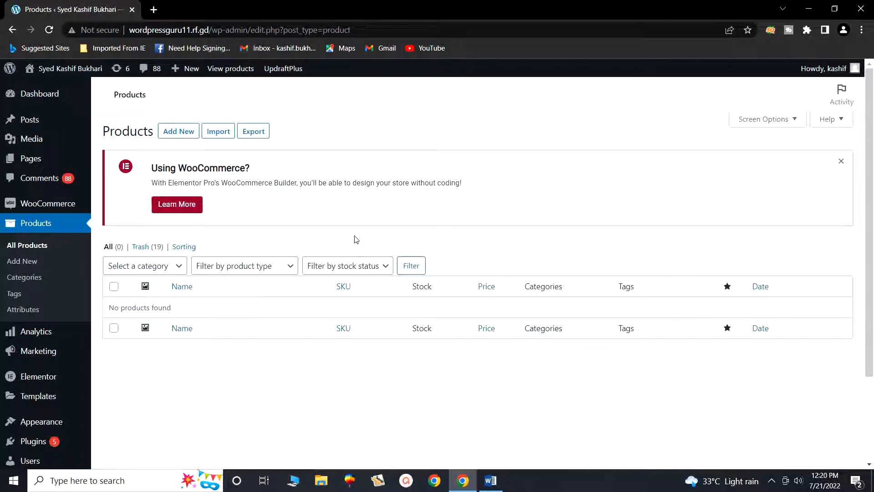
click(181, 133)
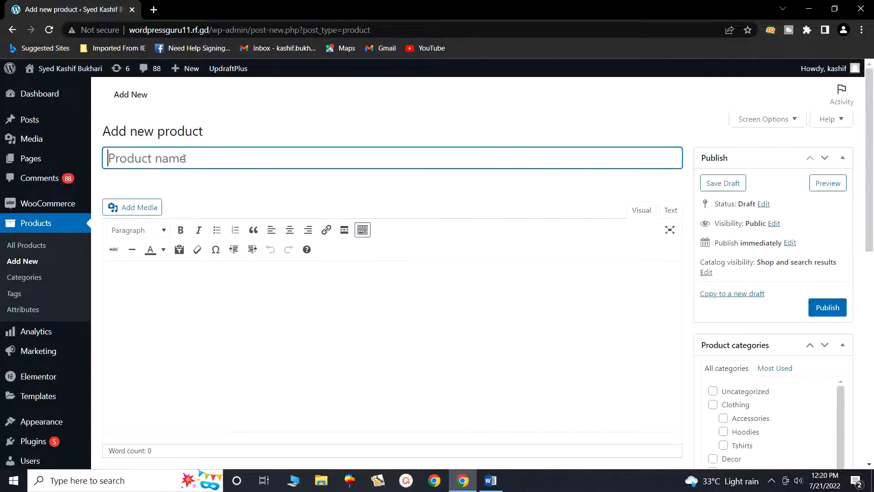
Step: Copy the title "Shay Ceramic Tea Cup Set, Set of 6, Persian Blue, 180ml | Cup Set of 6 for Tea" from the Word document into the product name
click(491, 480)
drag(605, 189, 274, 171)
key(ctrl+c)
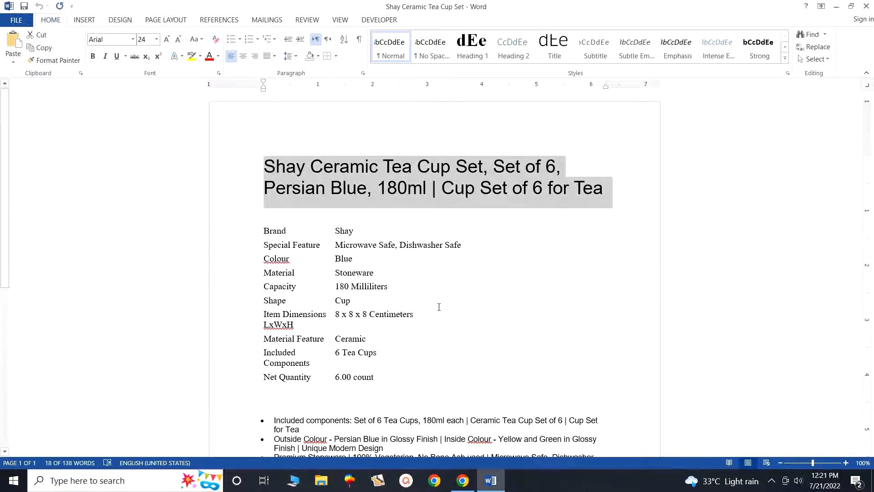
key(alt+Tab)
key(ctrl+v)
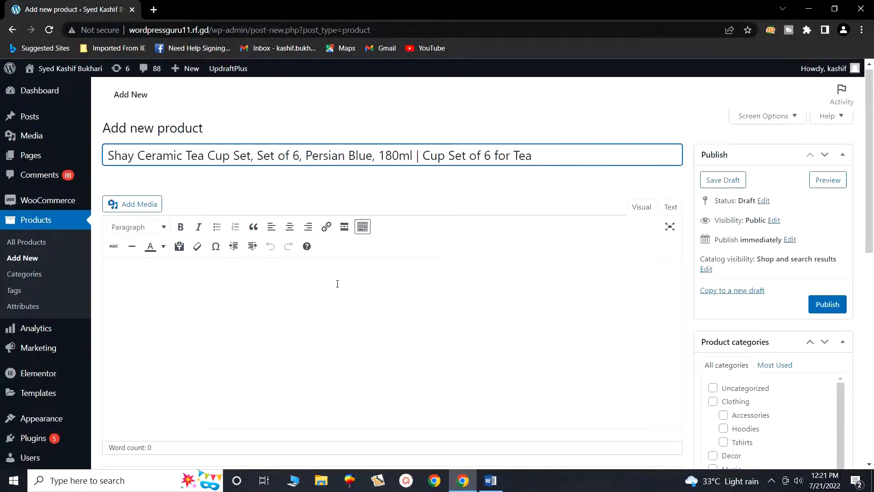
Step: Copy the specification table and feature bullets from the Word document into the product's main description
scroll(231, 233, down, 1)
click(206, 262)
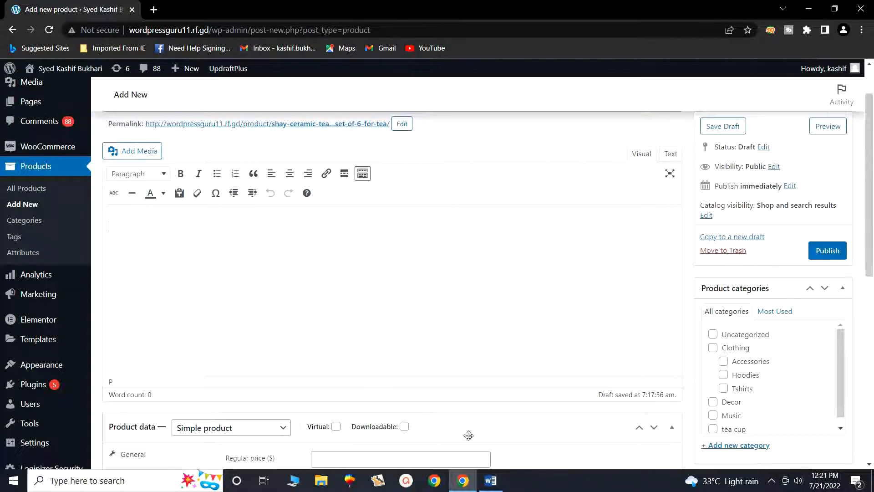
click(491, 480)
scroll(437, 395, down, 1)
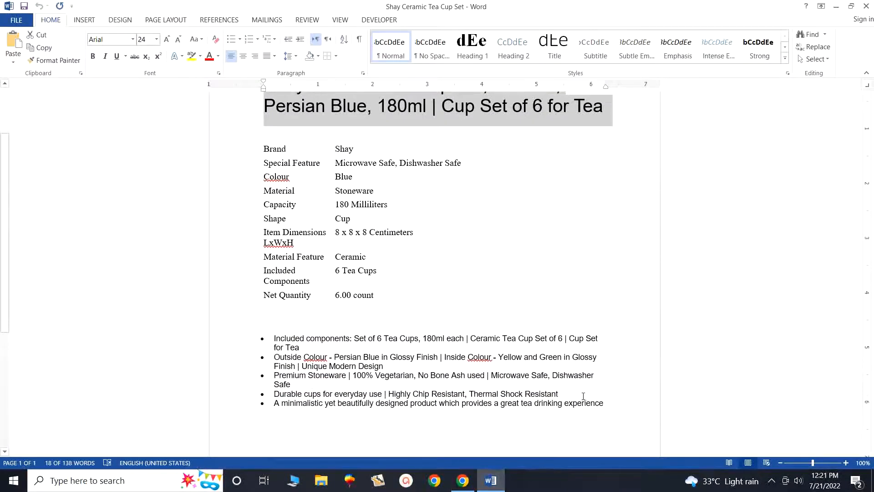
drag(610, 404, 272, 154)
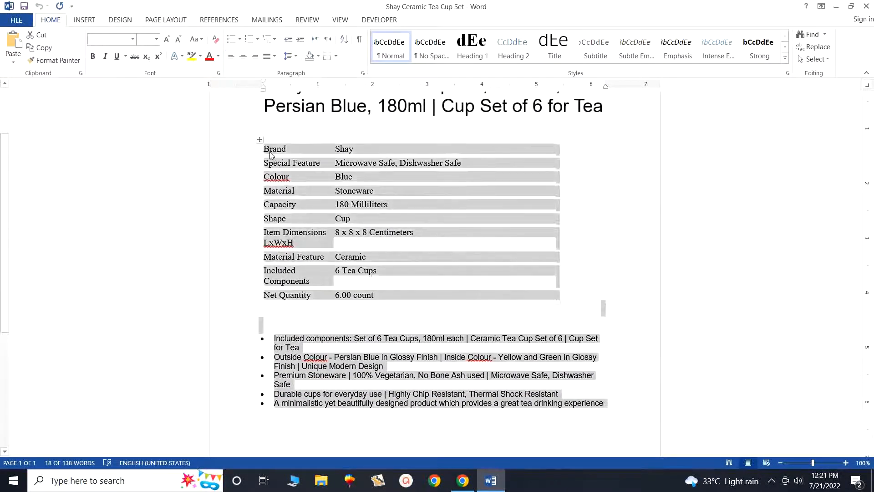
right_click(272, 154)
click(294, 172)
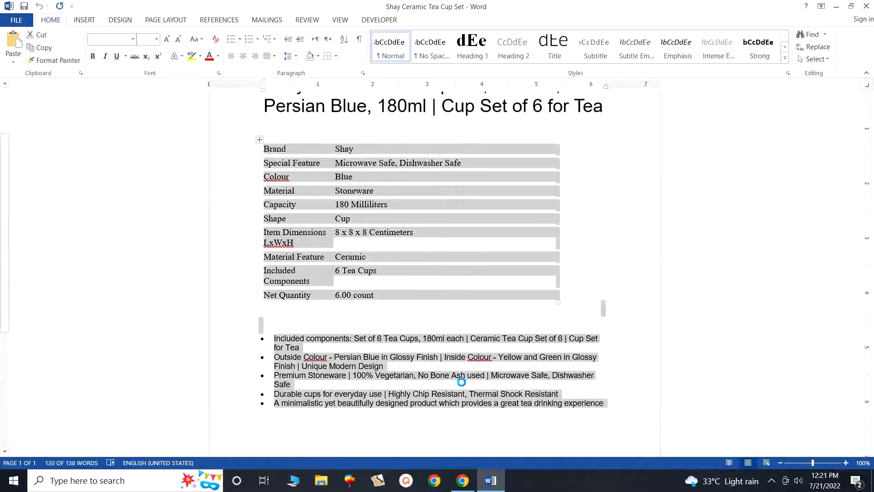
click(489, 481)
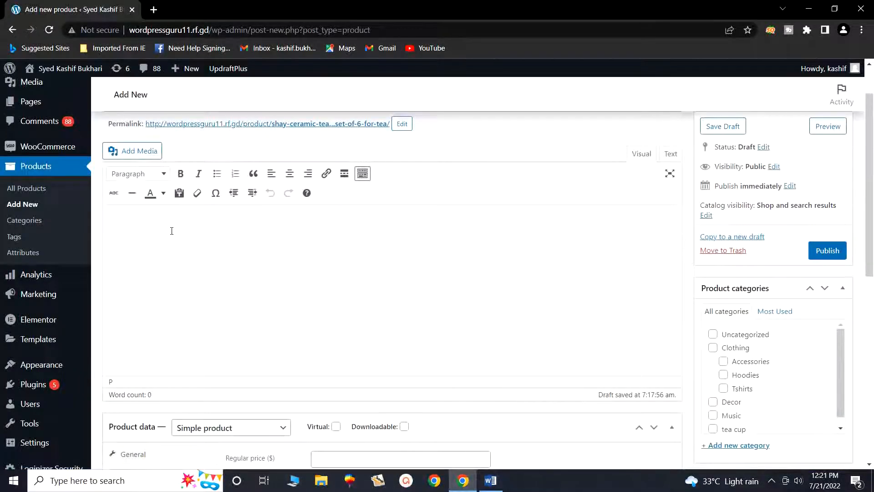
click(172, 231)
key(ctrl+v)
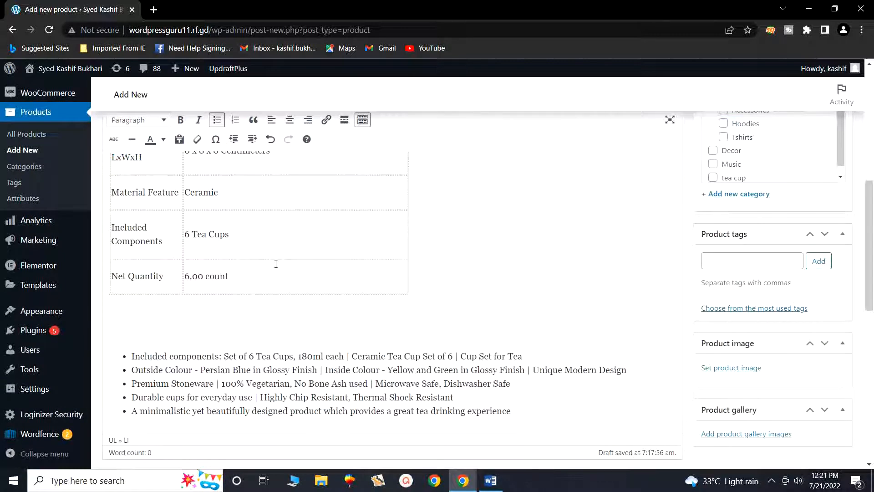
scroll(428, 332, up, 1)
scroll(429, 331, up, 6)
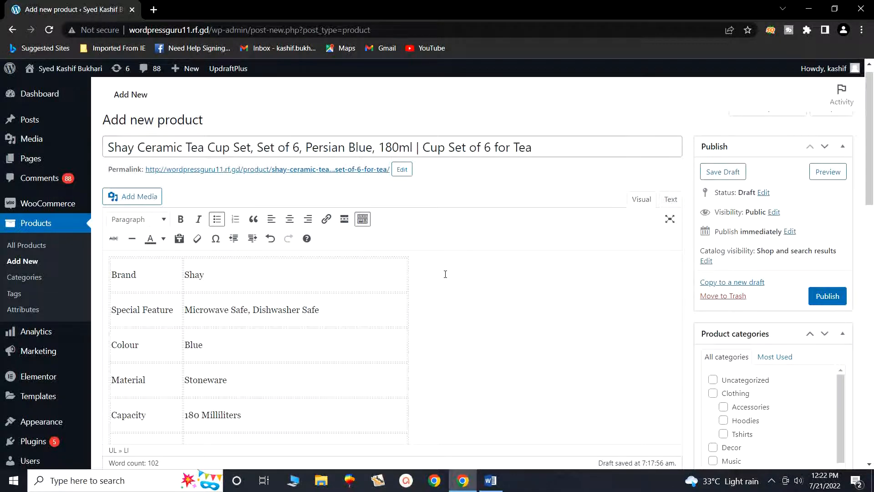
Step: Set the simple product's regular price to 2000 and its sale price to 1700, leaving the sale unscheduled
scroll(446, 274, down, 7)
scroll(449, 276, down, 6)
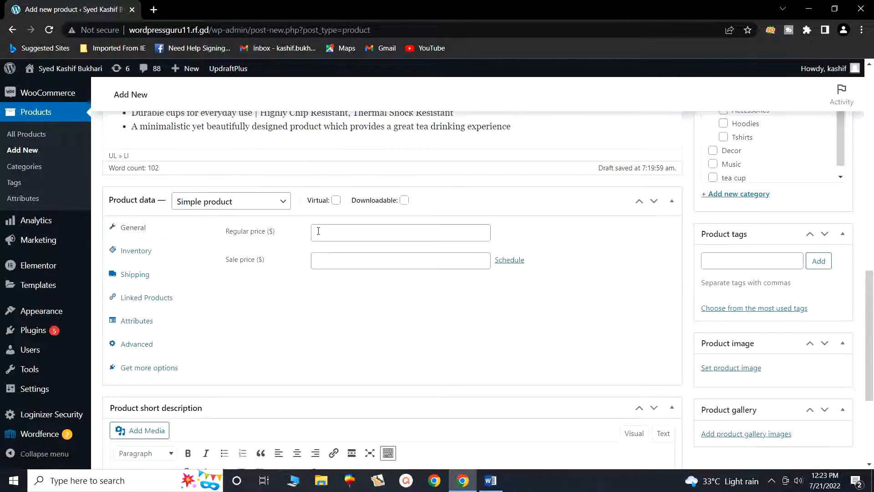
click(343, 233)
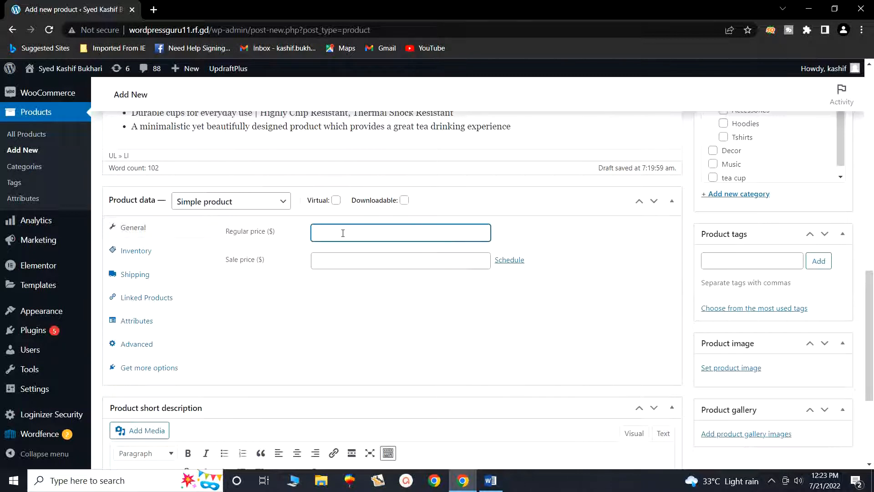
text(2000)
click(330, 260)
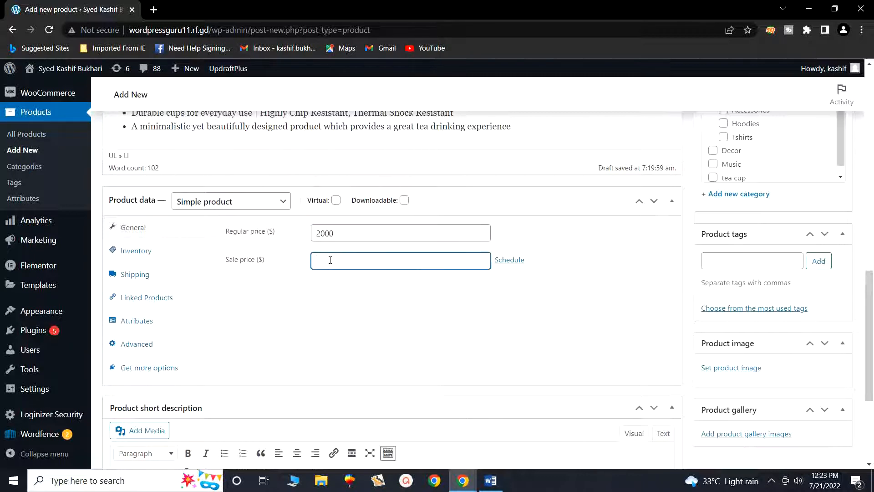
text(1700)
click(510, 262)
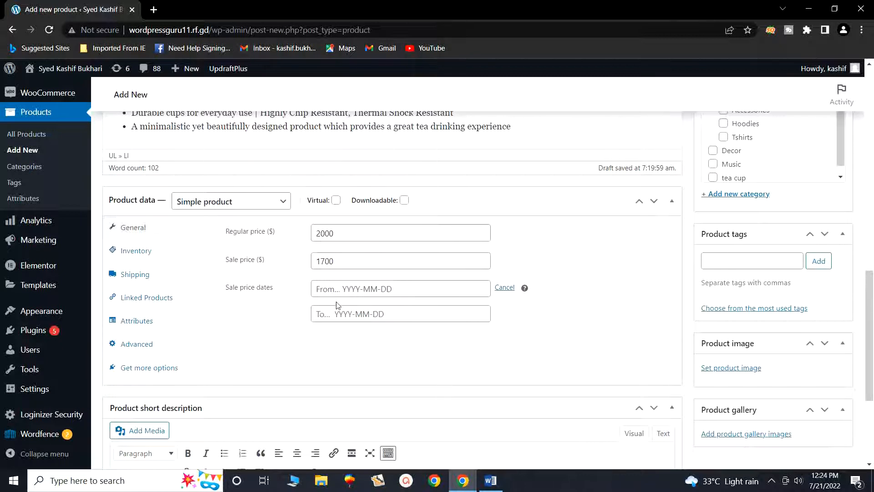
click(504, 292)
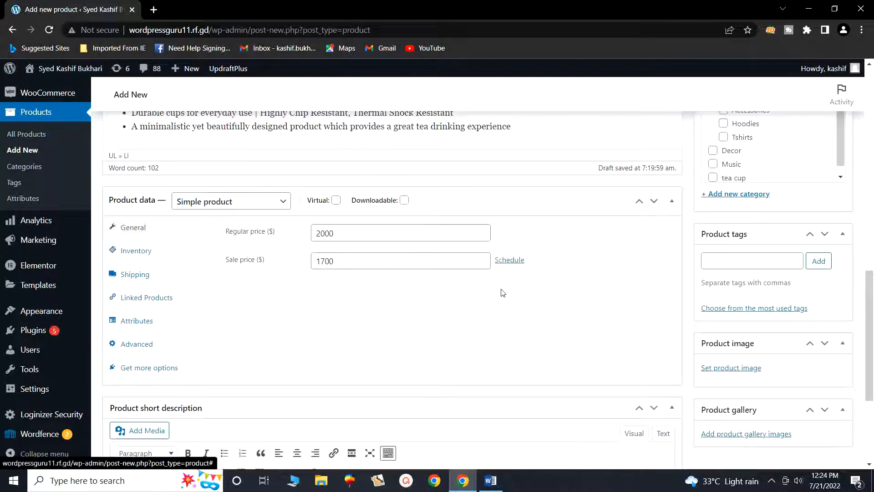
Step: Open the product's inventory settings, look up "sku" in Google's web and image results, and return to the product form
click(136, 251)
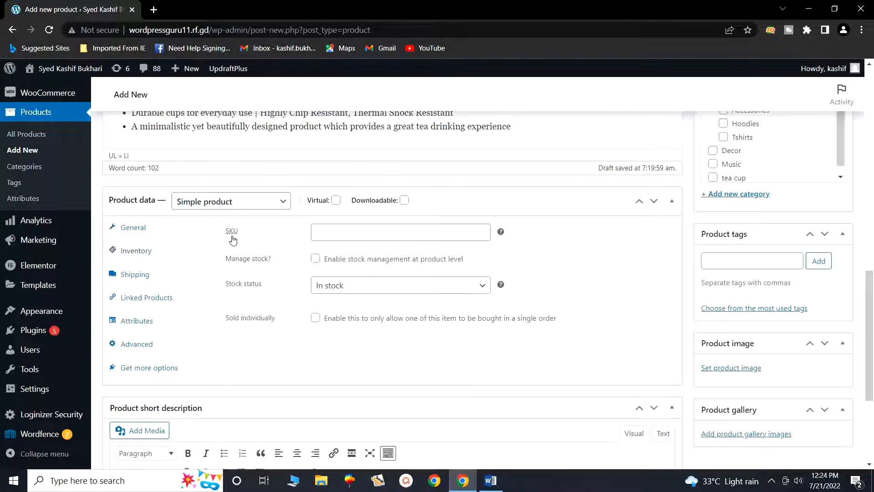
click(346, 236)
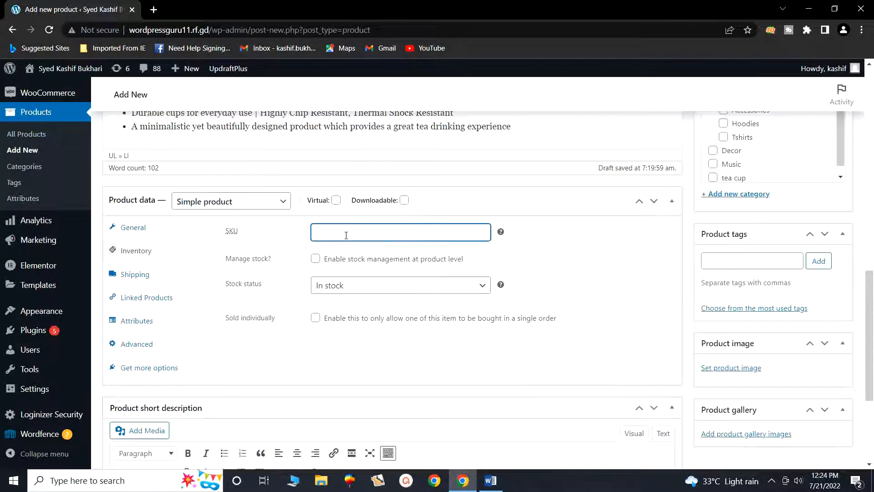
click(154, 9)
click(428, 235)
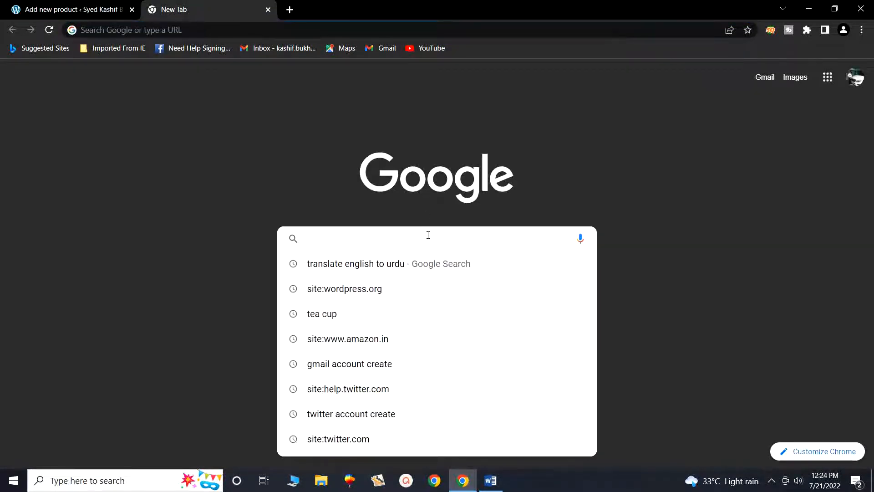
text(sku)
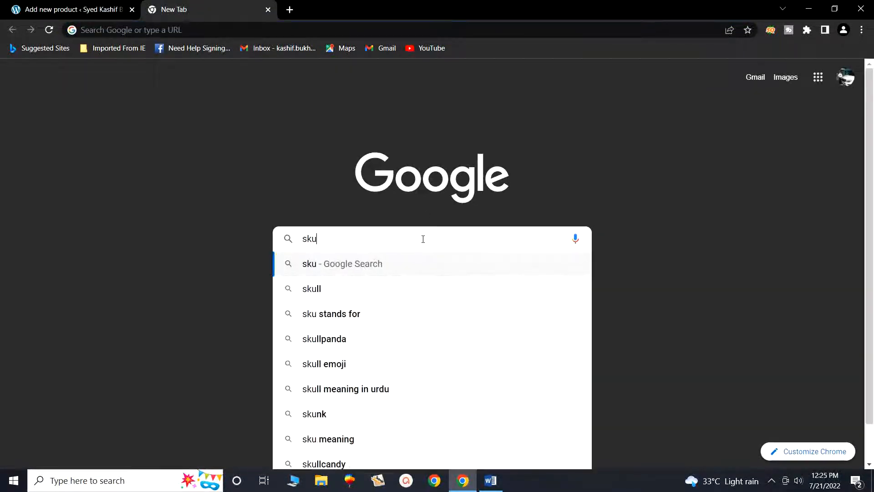
key(Return)
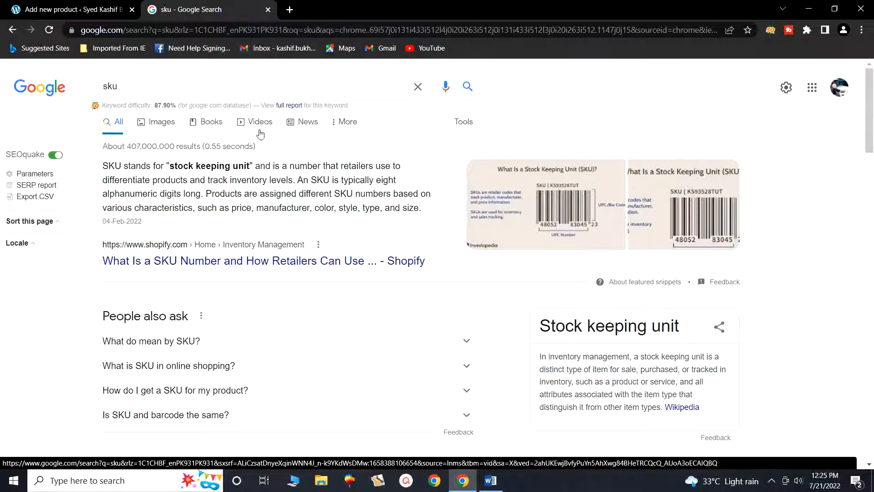
click(167, 122)
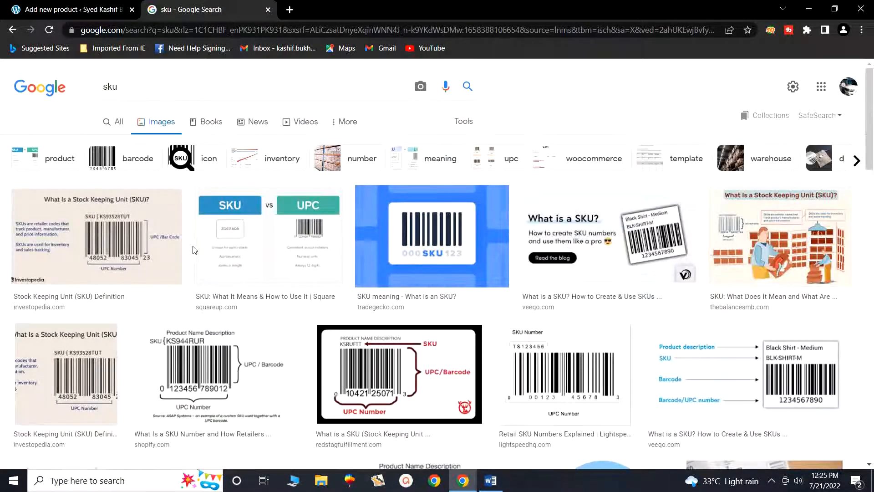
click(105, 225)
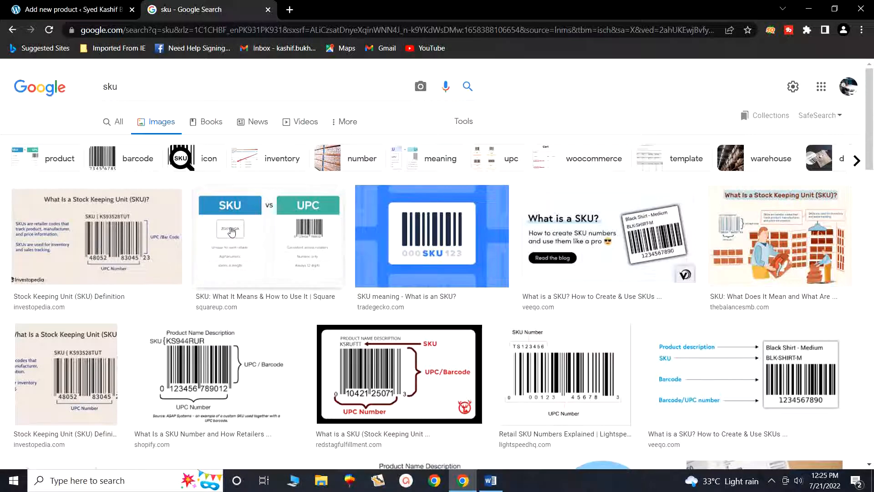
scroll(300, 257, down, 1)
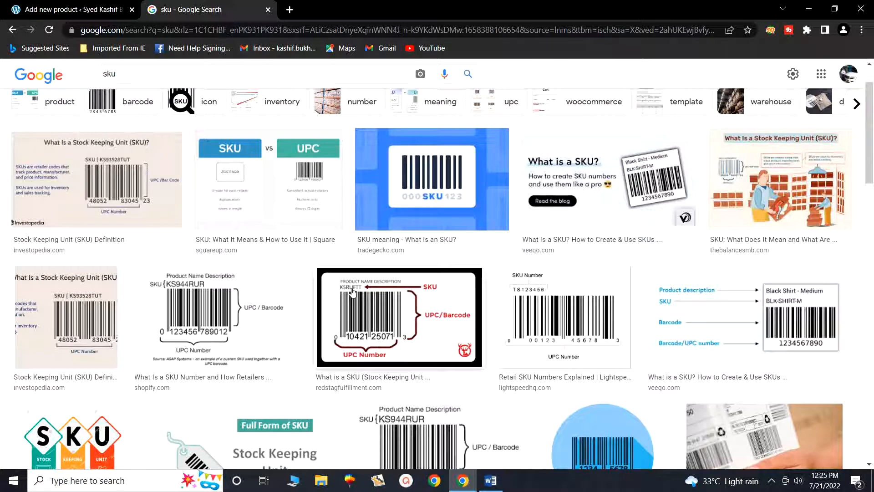
click(68, 10)
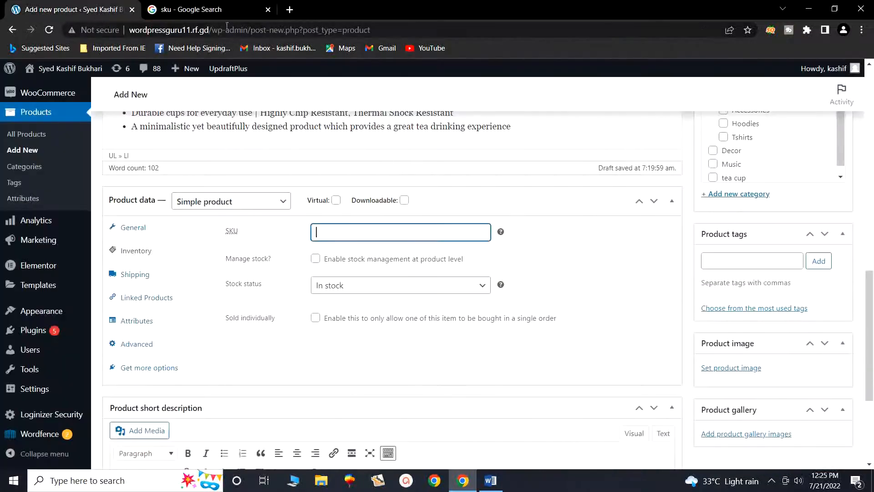
click(267, 10)
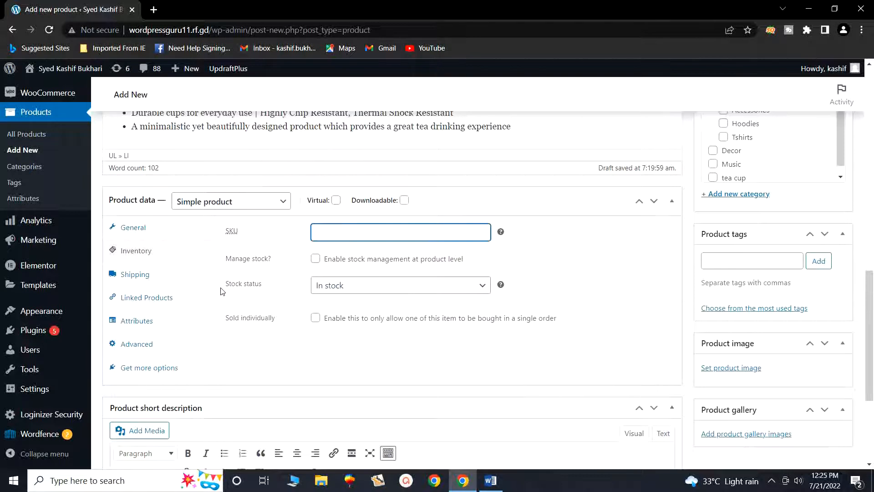
Step: Examine the product's stock status choices and its shipping, linked products and attributes settings
click(376, 294)
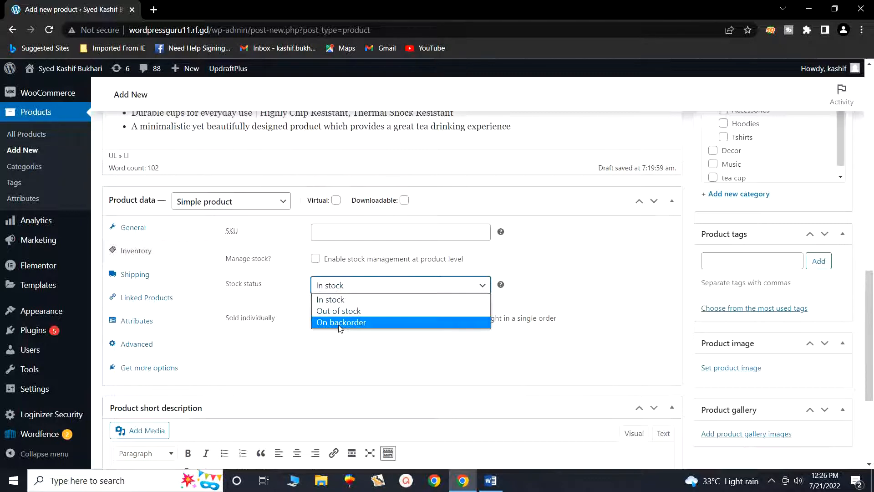
click(320, 357)
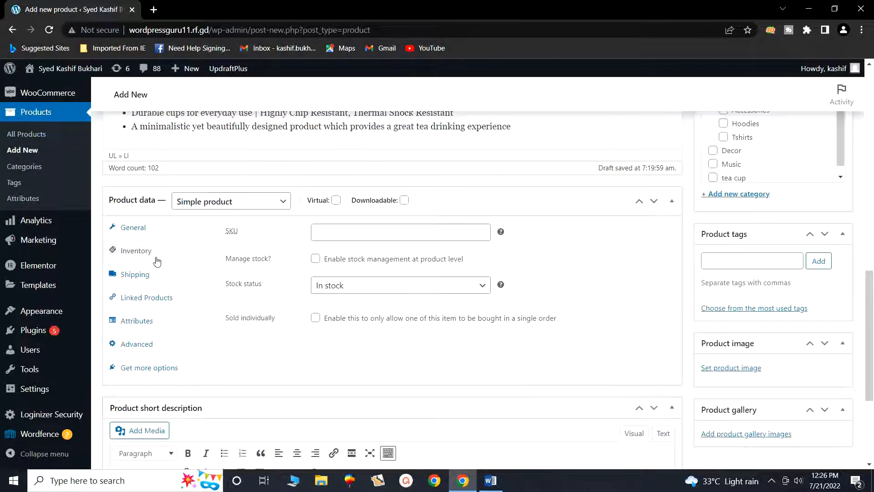
click(130, 279)
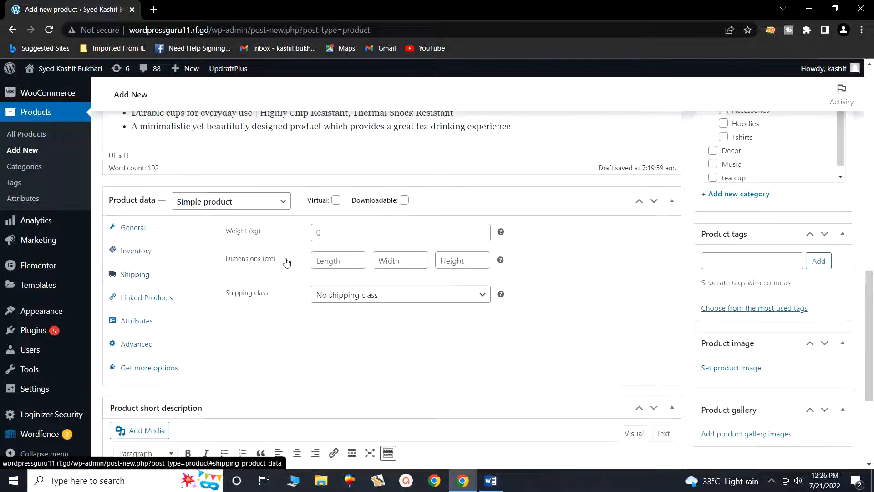
click(342, 233)
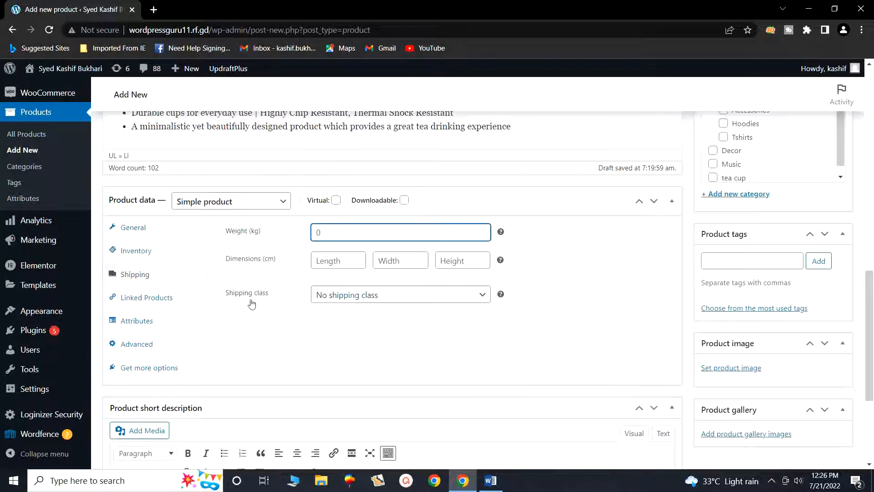
click(382, 299)
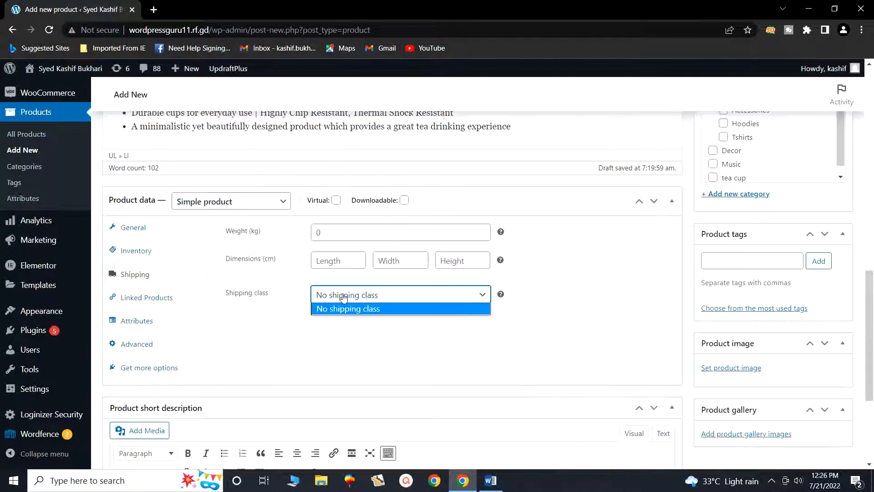
click(293, 317)
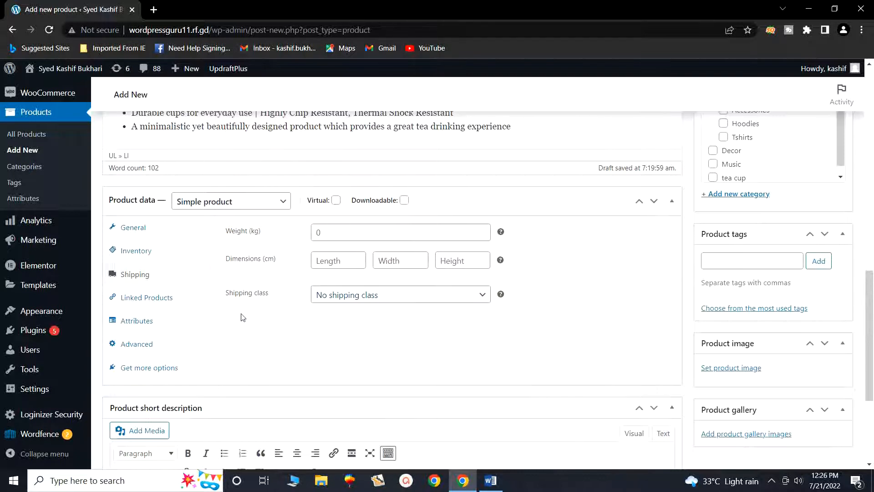
click(133, 302)
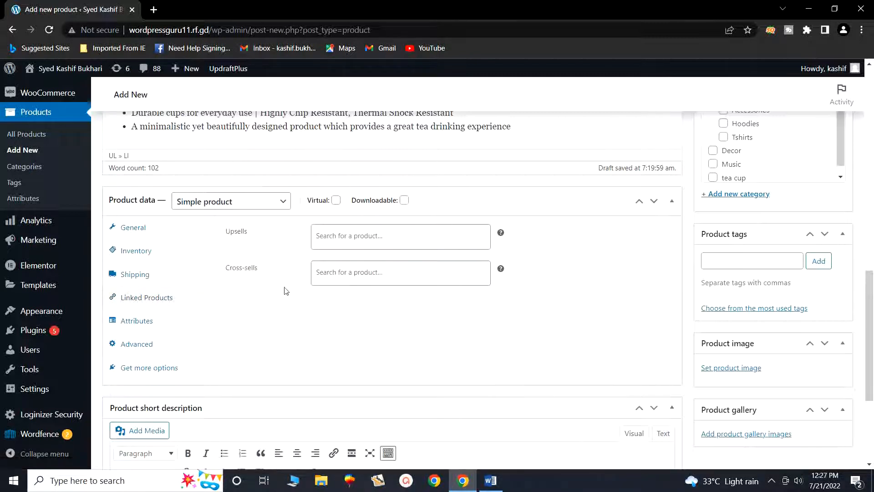
click(166, 328)
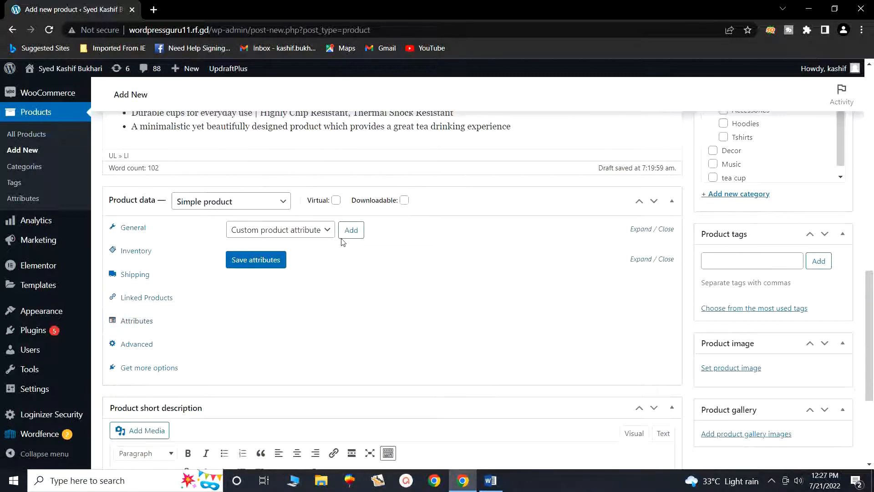
Step: Add the existing color attribute to the product, look through its terms without choosing any, and collapse it
click(327, 230)
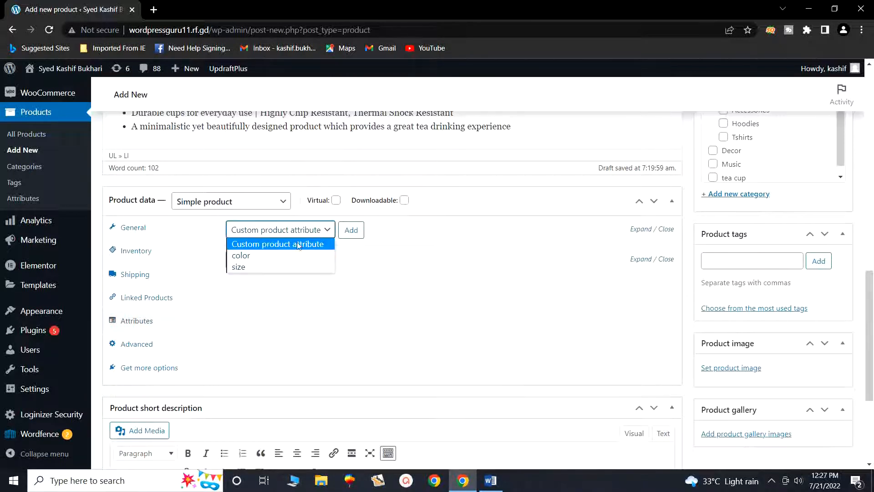
click(274, 255)
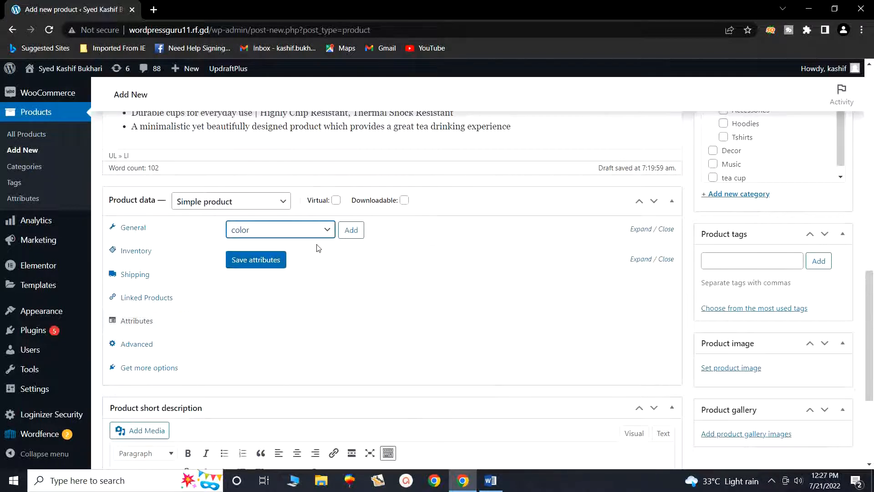
click(348, 232)
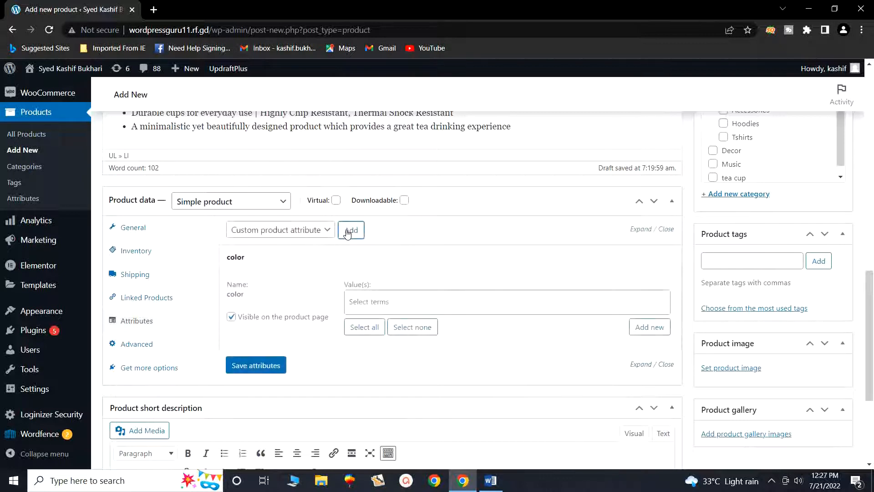
click(378, 302)
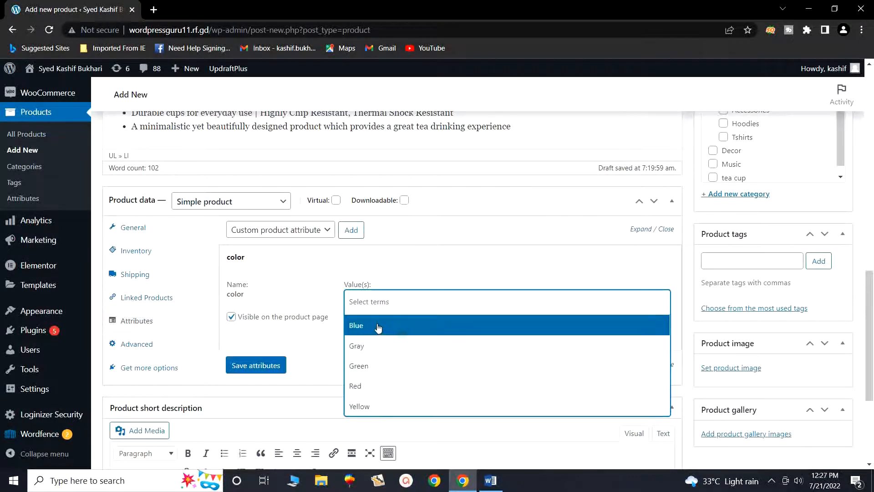
click(405, 245)
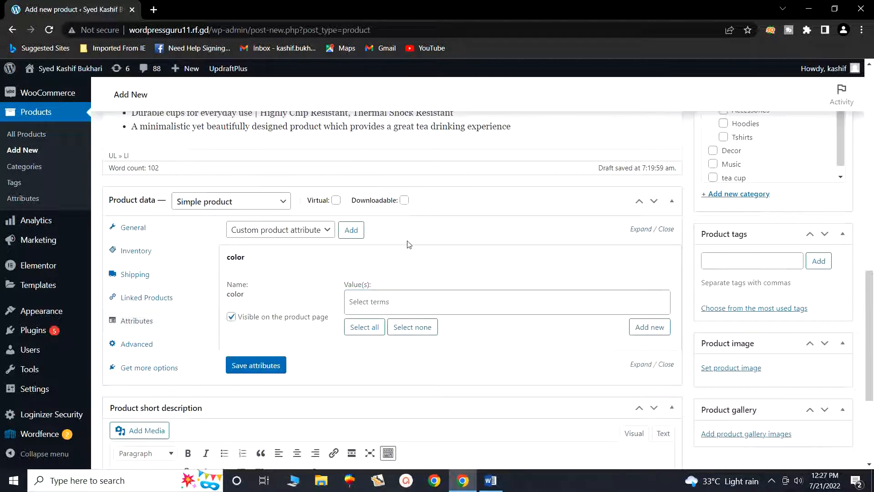
click(666, 365)
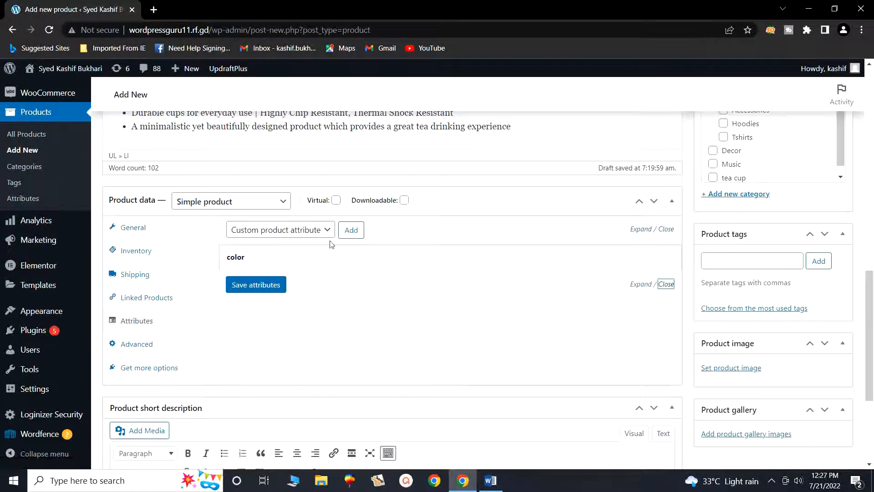
Step: Add the existing size attribute, look through its terms without choosing any, and keep it when asked about removal
click(326, 230)
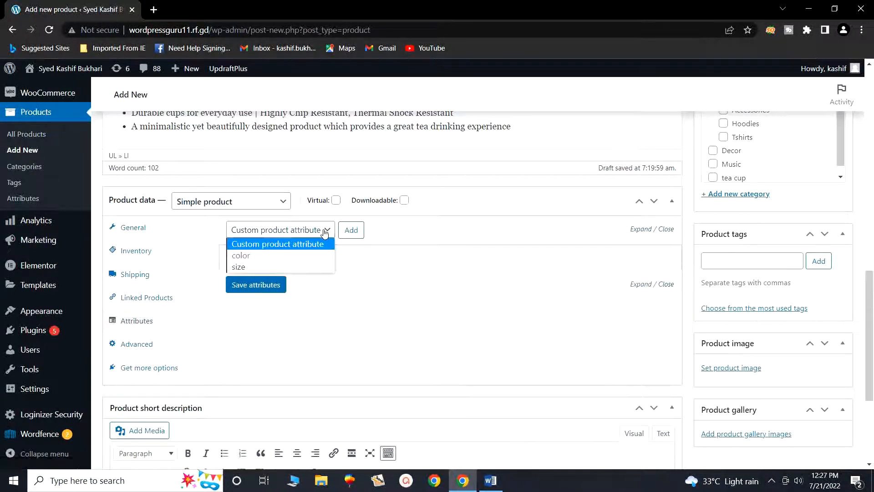
click(248, 266)
click(351, 231)
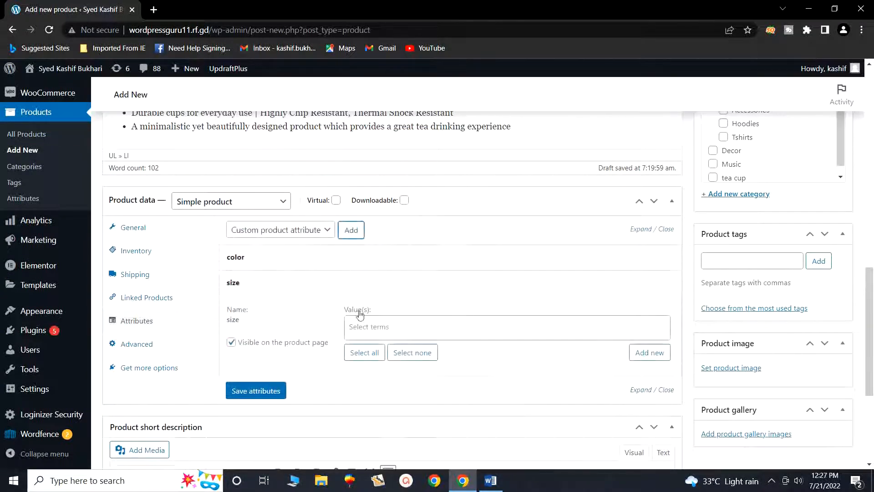
click(391, 326)
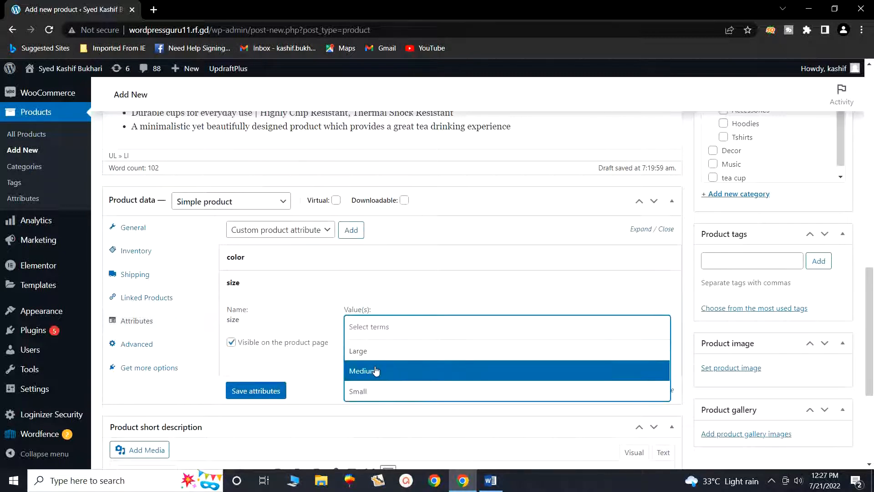
click(412, 266)
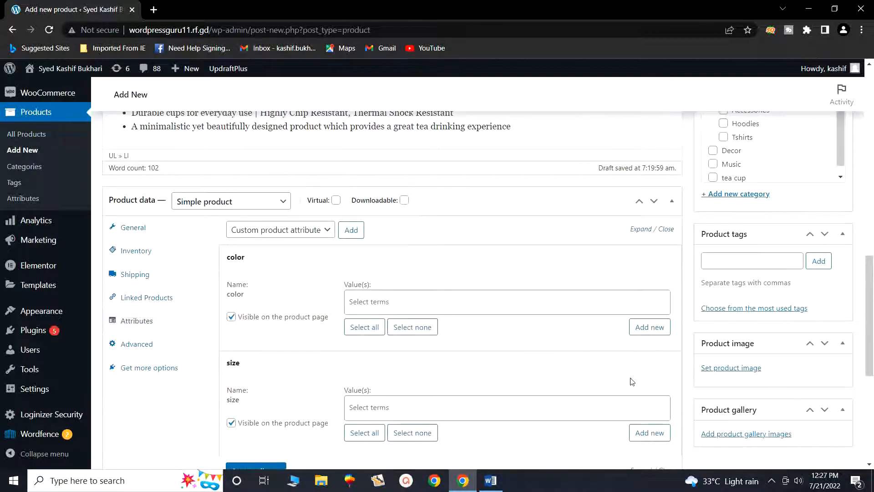
click(669, 367)
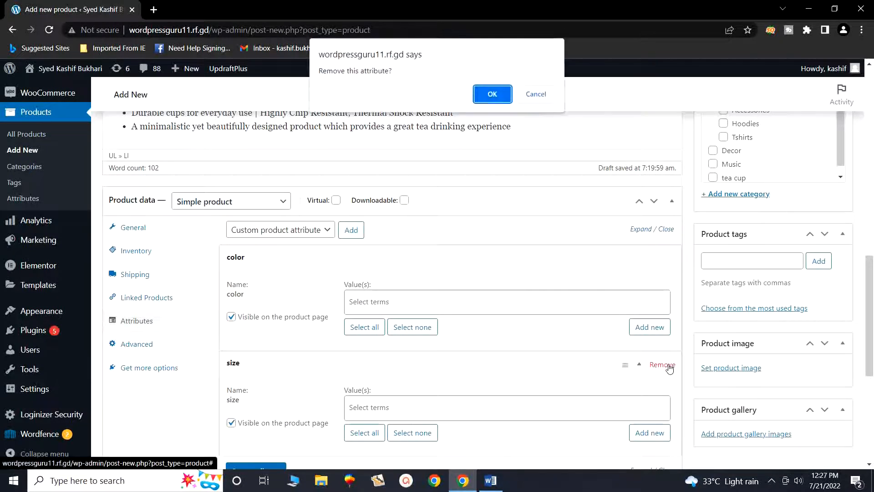
click(547, 96)
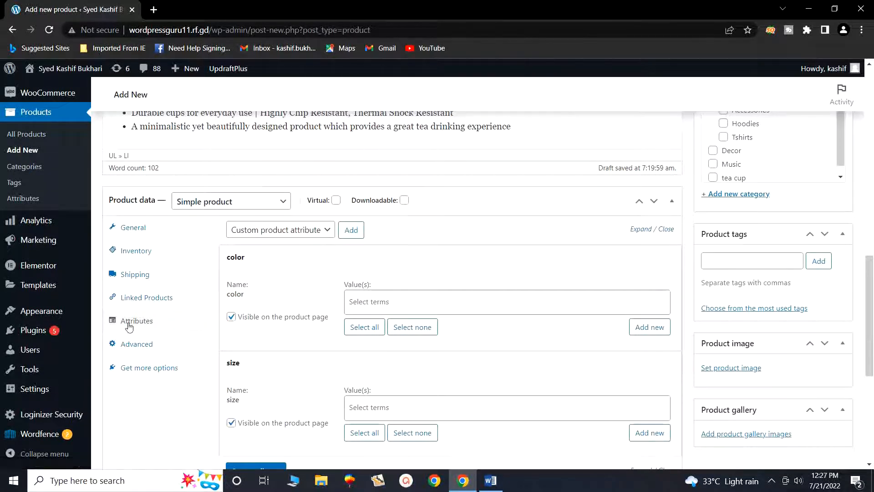
Step: Examine the product's advanced settings, including the purchase note, and the recommended extensions
click(146, 346)
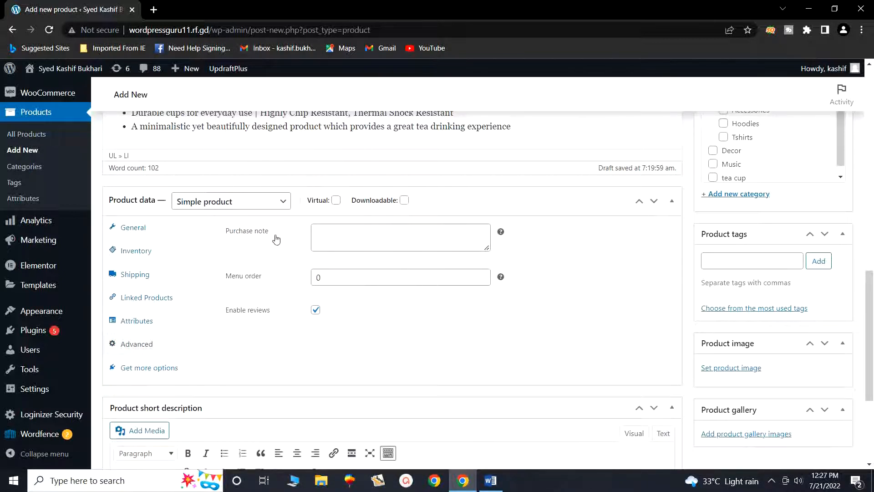
click(323, 233)
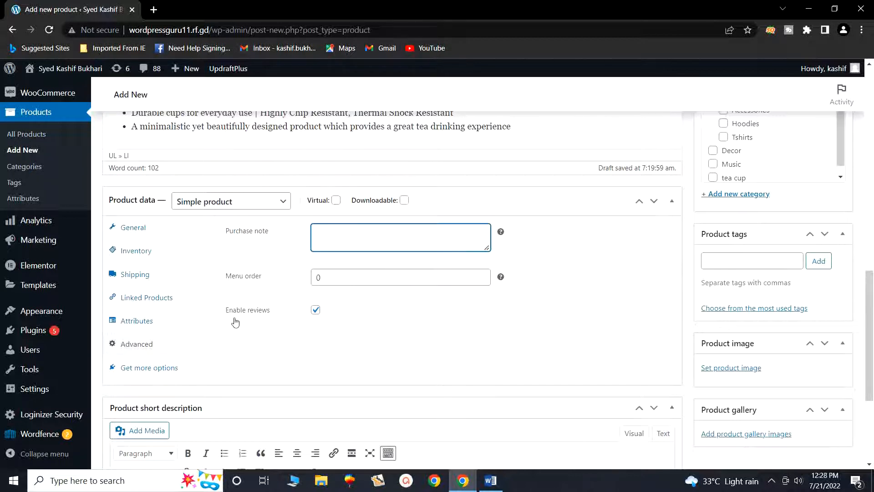
click(126, 374)
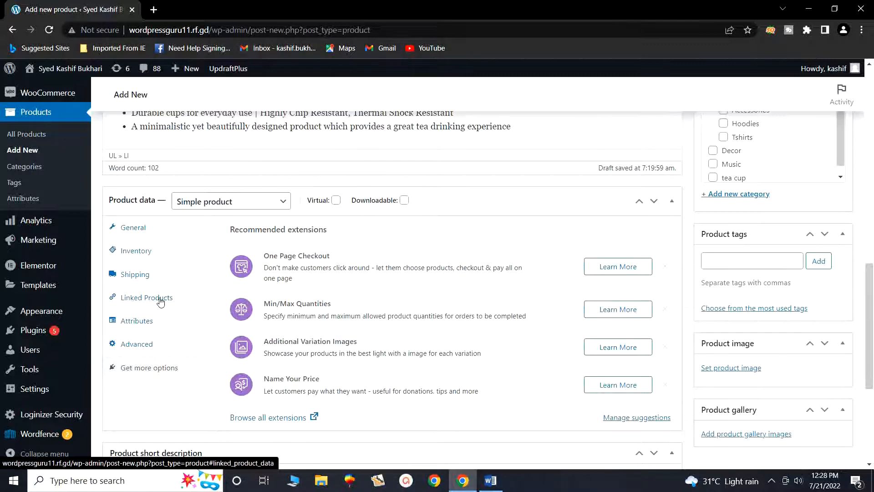
Step: Review the product's publishing options, the available product categories and the tags section
scroll(161, 301, up, 3)
scroll(160, 302, up, 10)
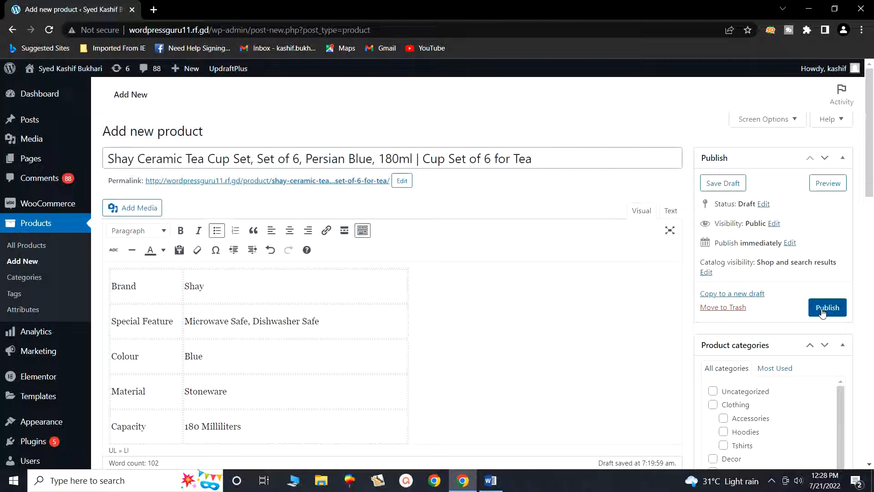
scroll(822, 318, down, 1)
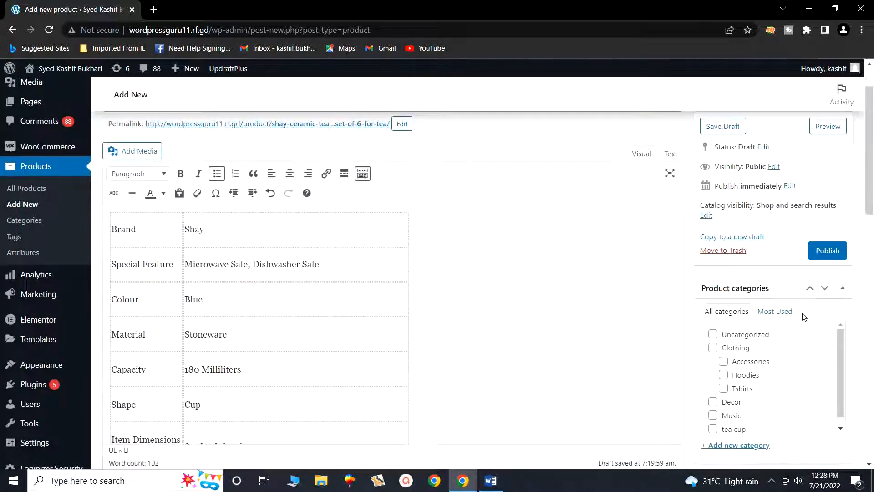
scroll(804, 317, down, 1)
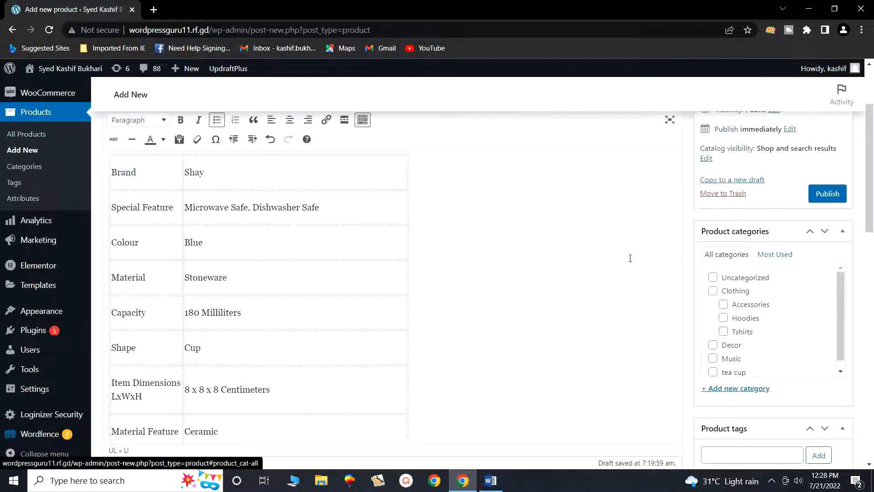
scroll(630, 258, up, 2)
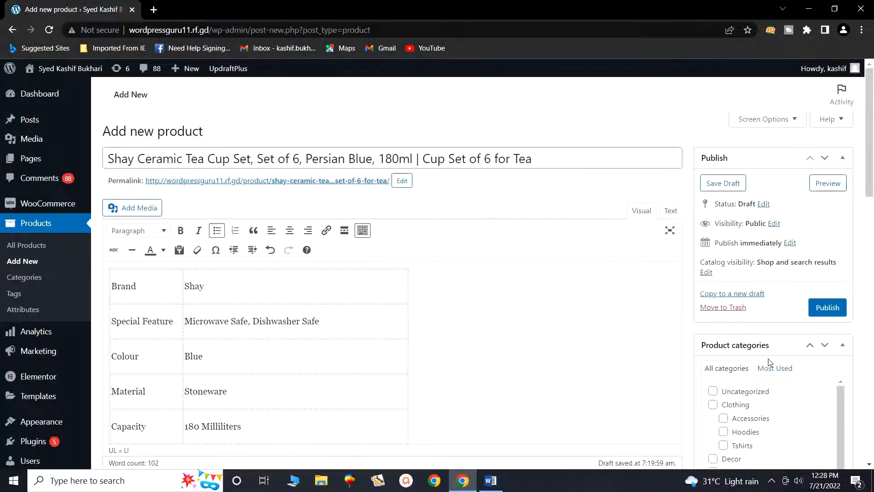
scroll(769, 359, down, 1)
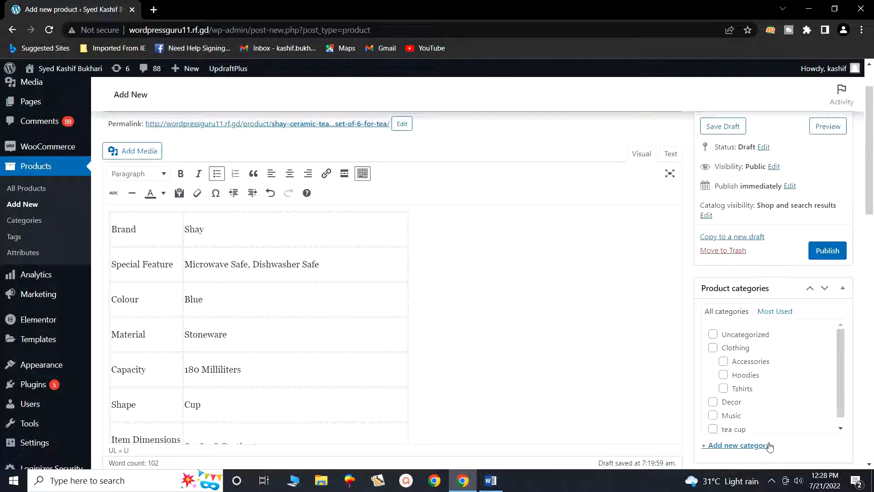
scroll(775, 391, down, 2)
scroll(813, 418, down, 2)
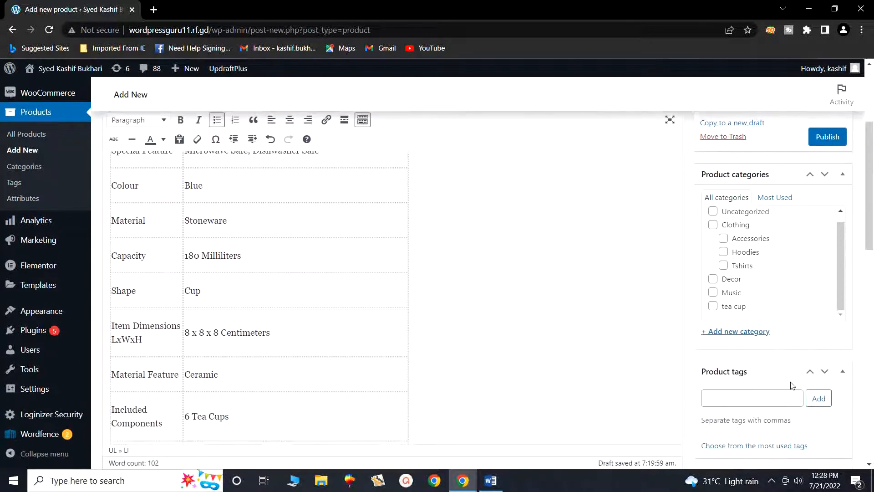
Step: Create a product category named "Shay Ceramic Tea Cup", copying the wording from the product title, and check that it is assigned
click(726, 334)
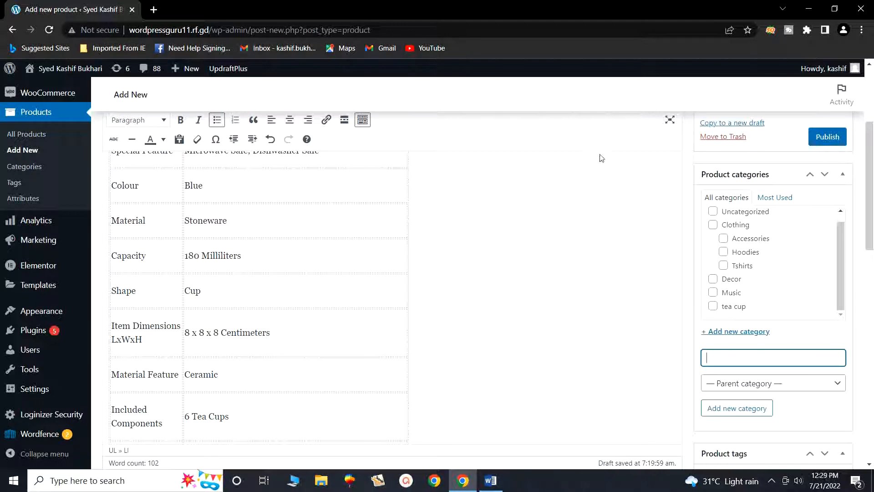
scroll(599, 160, up, 4)
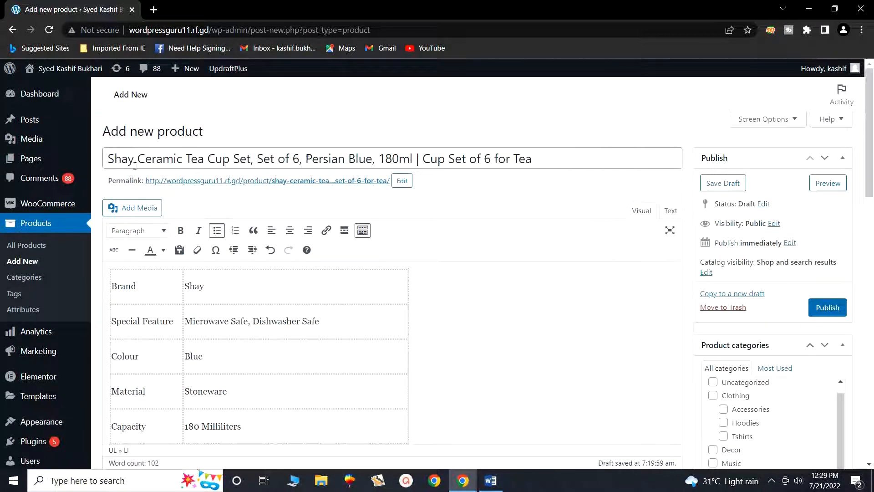
drag(109, 161, 226, 159)
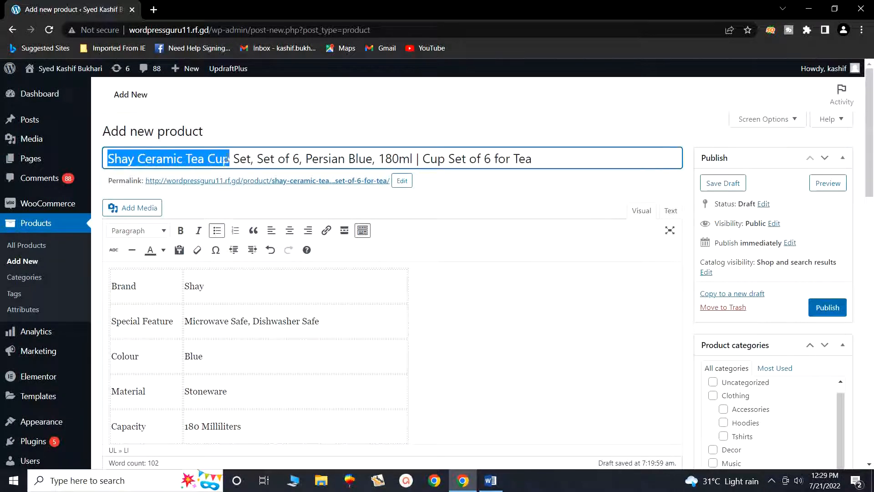
right_click(216, 160)
click(221, 201)
scroll(644, 384, down, 1)
scroll(643, 384, down, 2)
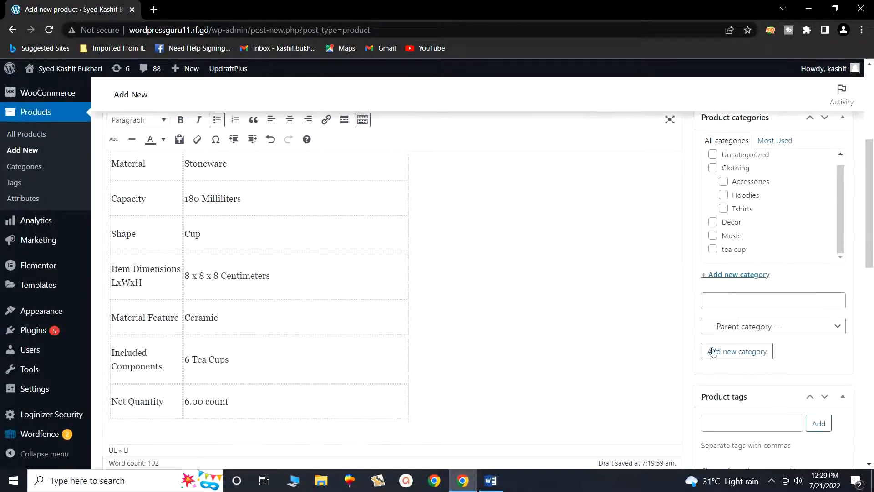
click(730, 299)
key(ctrl+v)
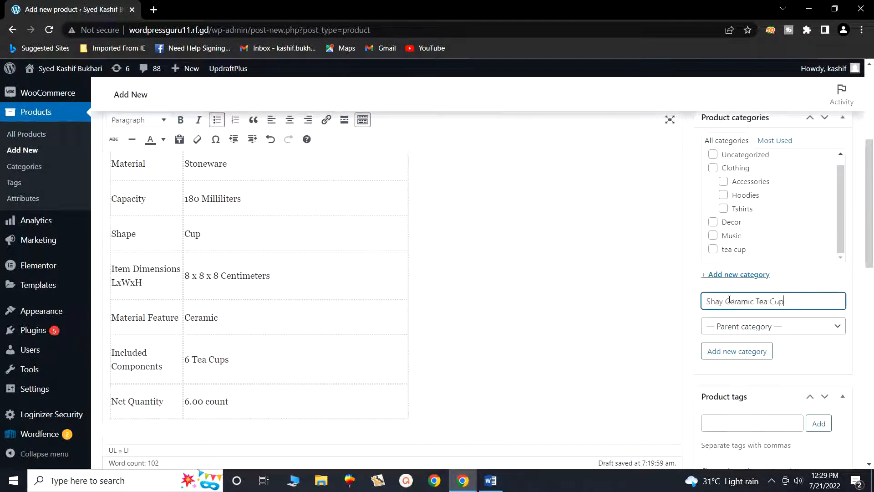
click(730, 351)
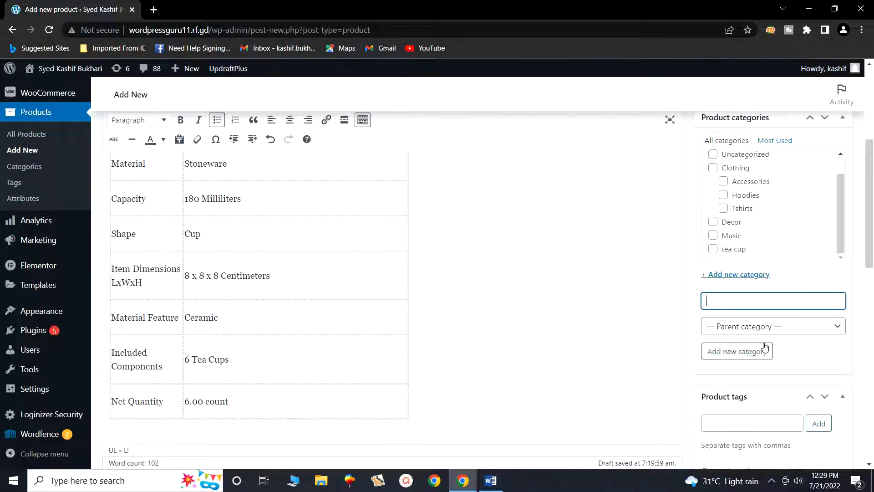
scroll(770, 348, up, 1)
scroll(777, 297, up, 2)
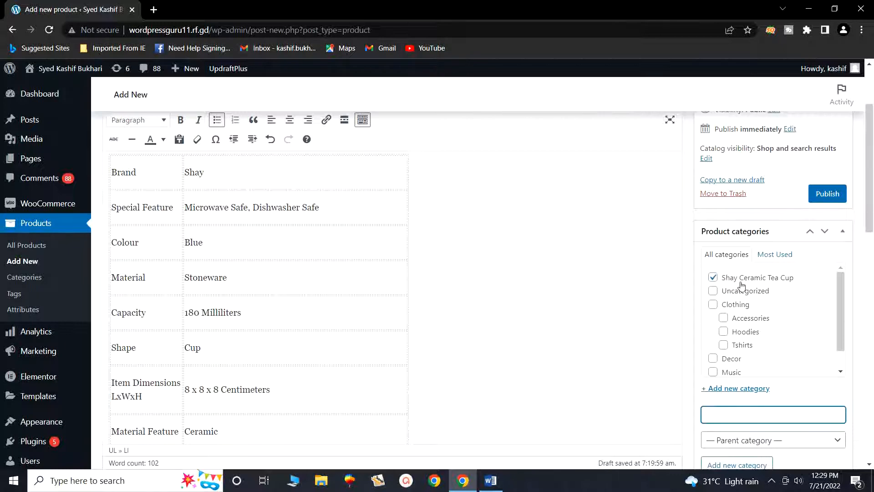
Step: Upload the file "images" from the Downloads folder and set it as the product image
scroll(741, 285, down, 5)
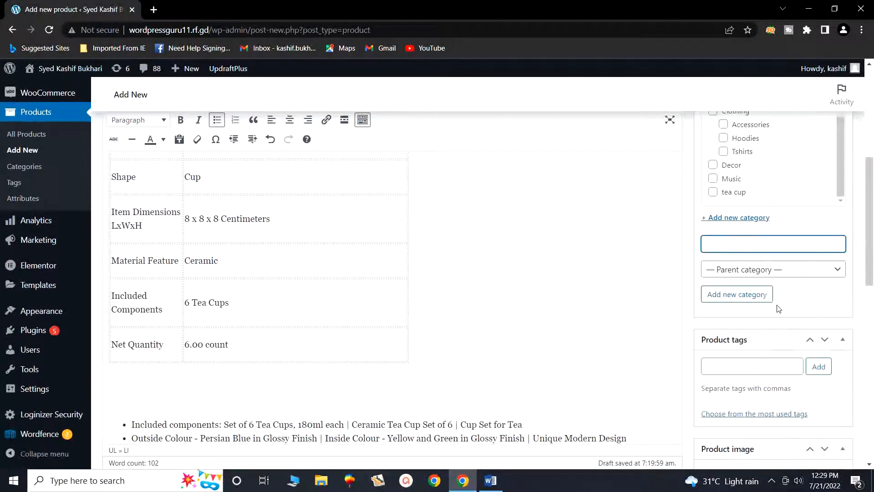
scroll(777, 303, down, 3)
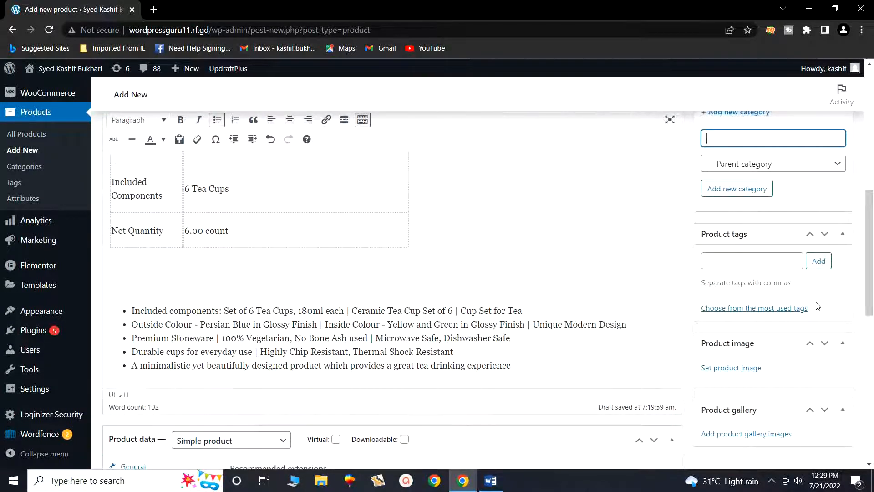
scroll(817, 306, down, 2)
scroll(831, 361, down, 2)
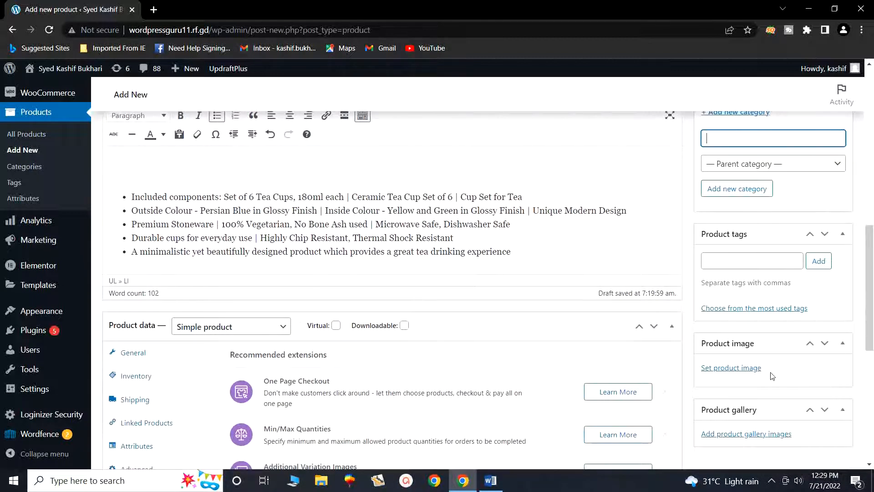
click(719, 370)
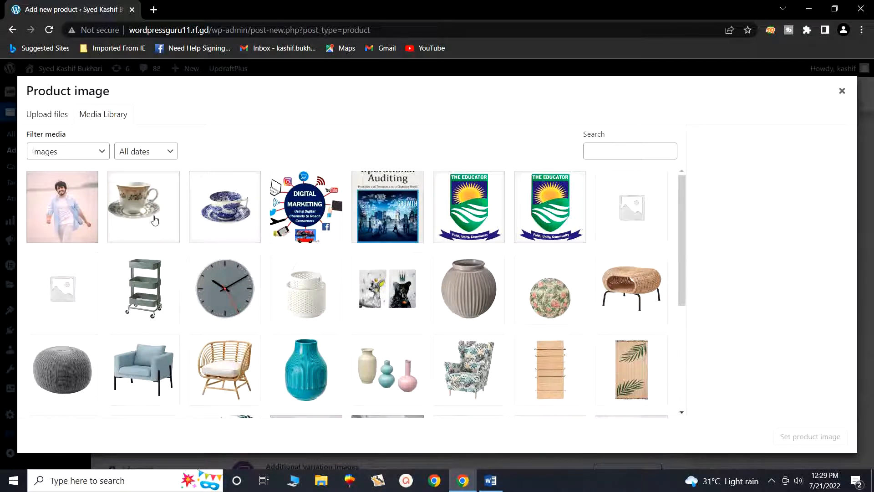
click(47, 118)
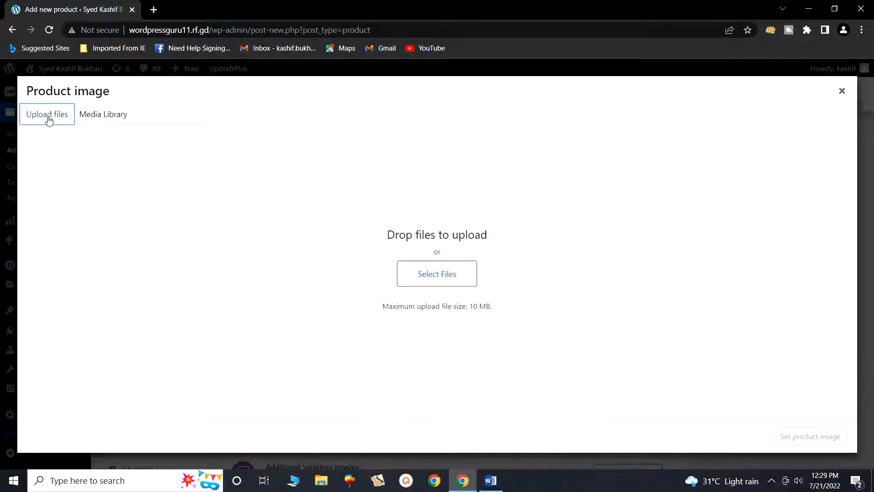
click(426, 274)
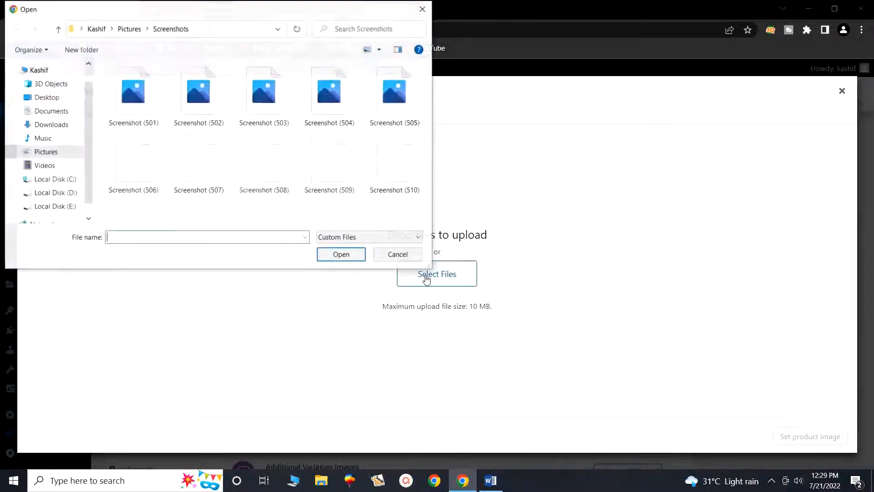
click(60, 125)
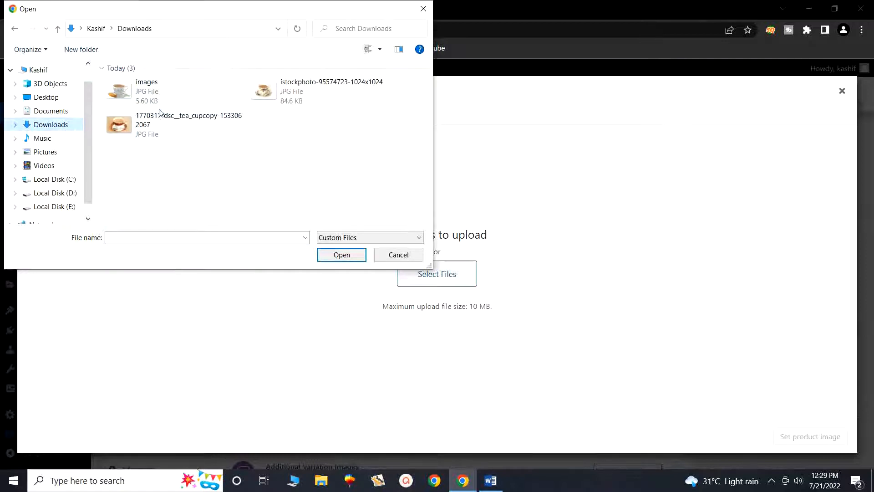
click(137, 102)
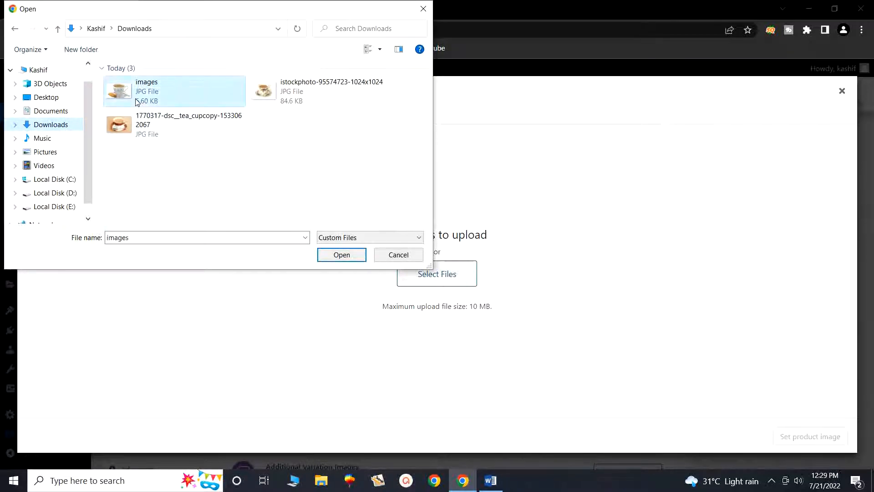
click(337, 258)
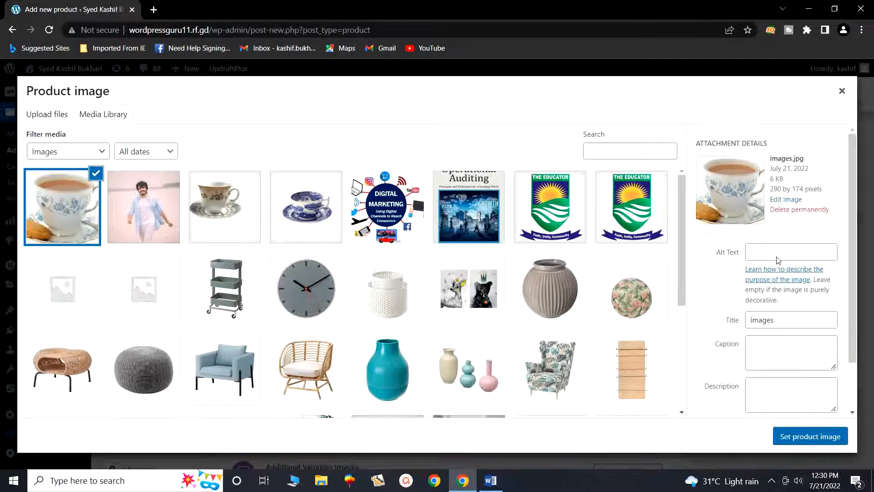
scroll(757, 343, down, 1)
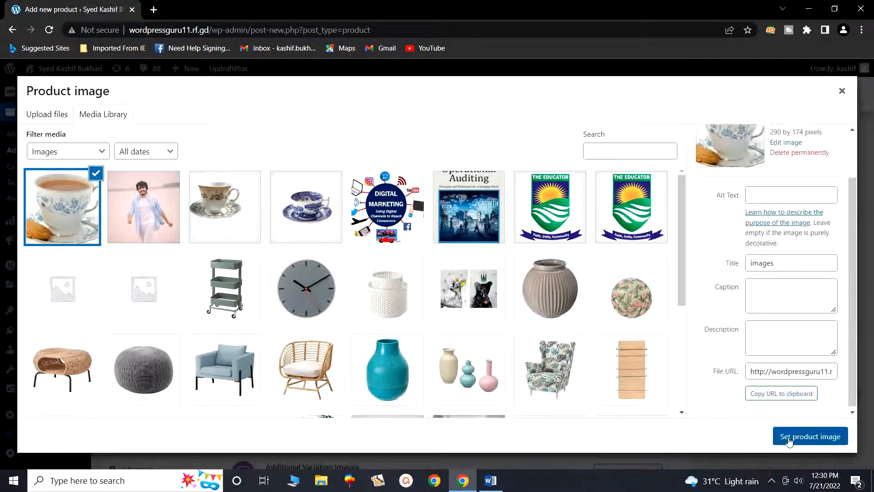
click(806, 441)
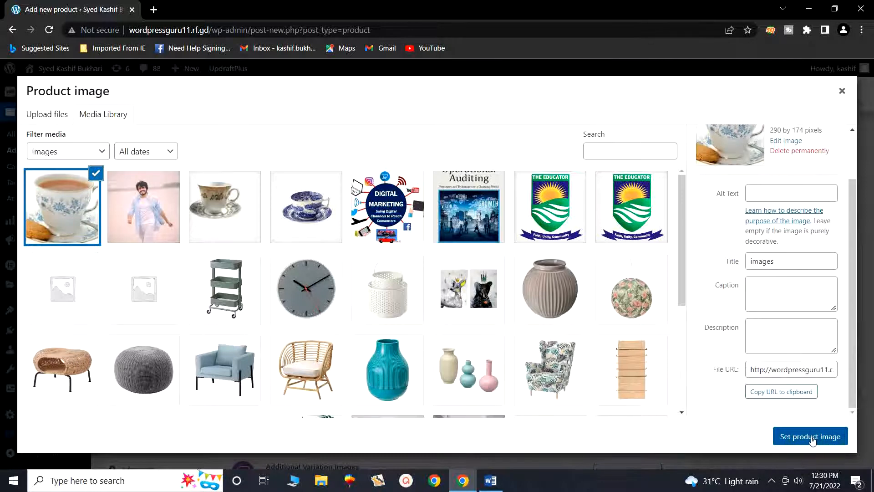
Step: Add the gold-patterned cup and the blue Italian tea cup images from the media library to the product gallery
scroll(596, 309, down, 1)
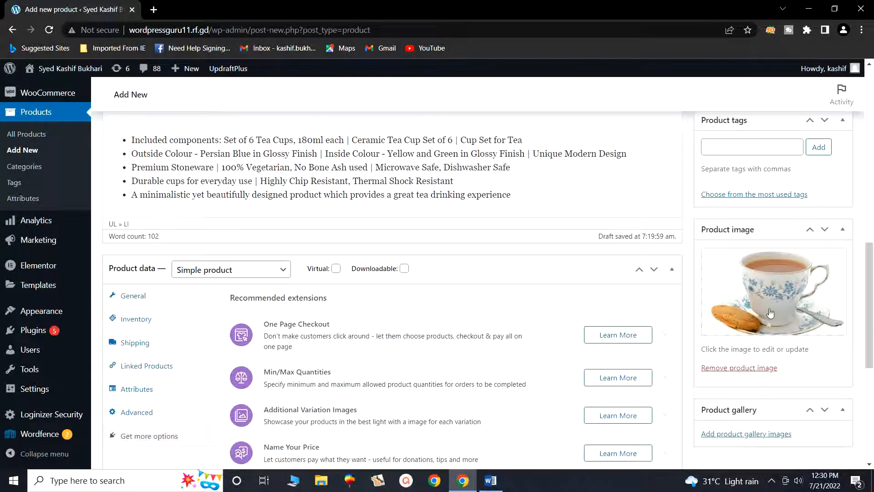
scroll(770, 313, down, 5)
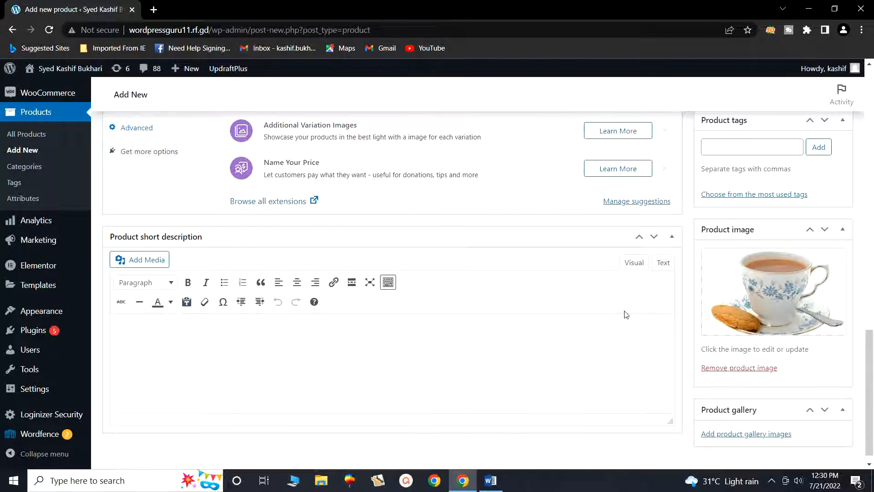
click(738, 439)
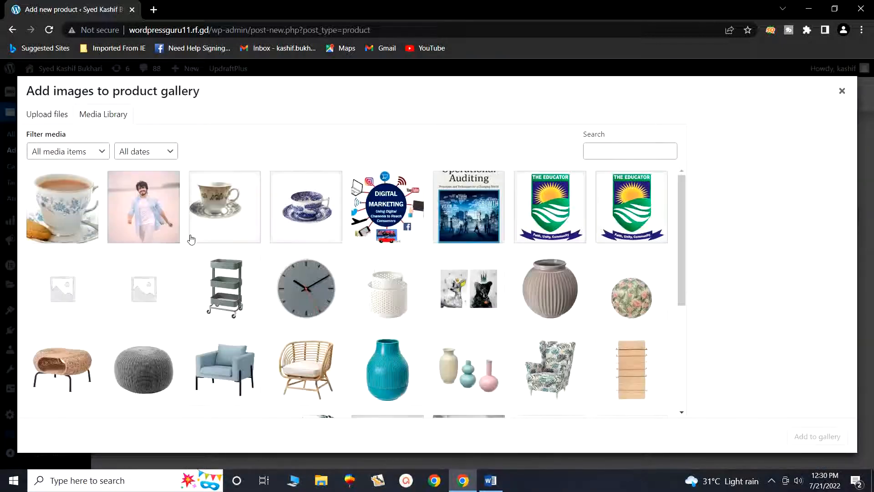
click(251, 214)
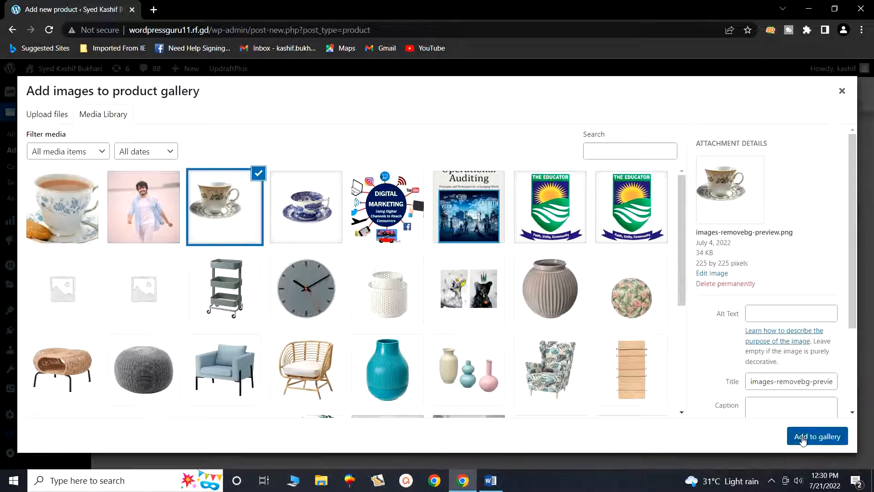
click(801, 438)
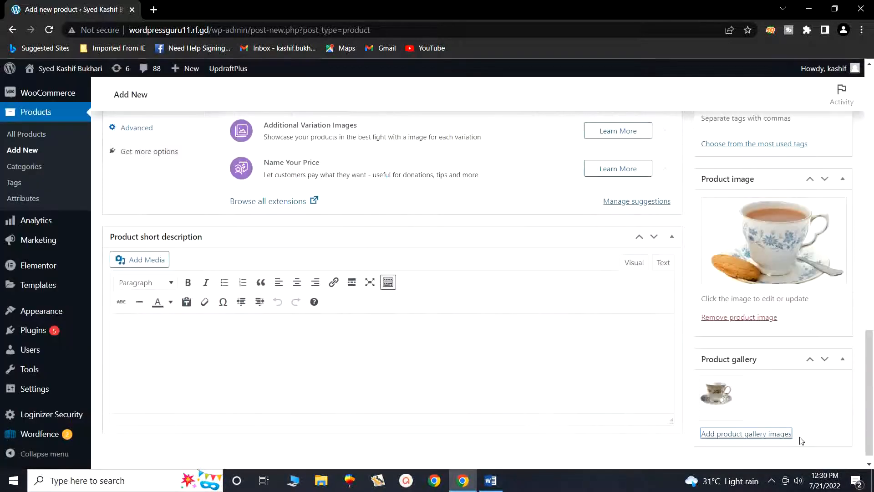
click(747, 434)
click(303, 233)
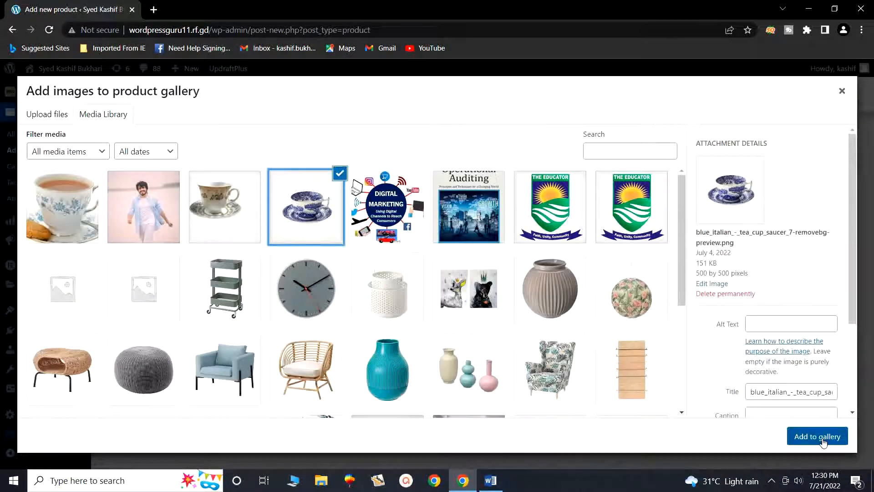
click(820, 437)
click(734, 437)
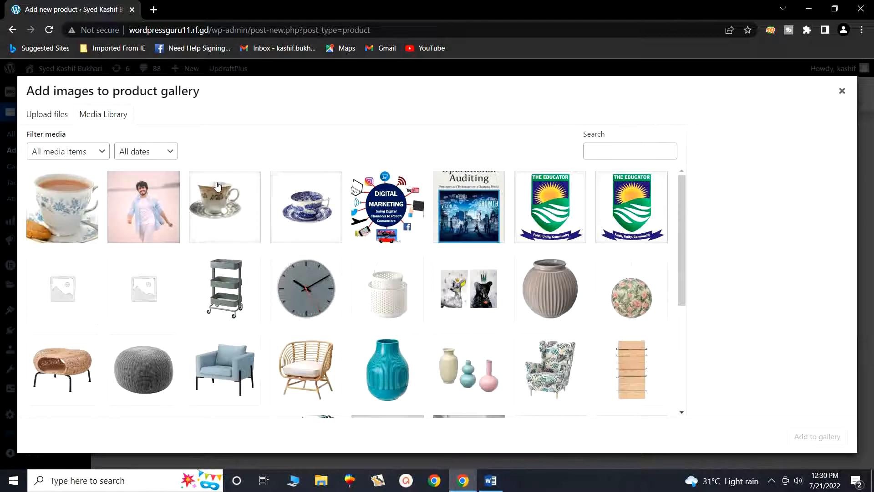
click(61, 118)
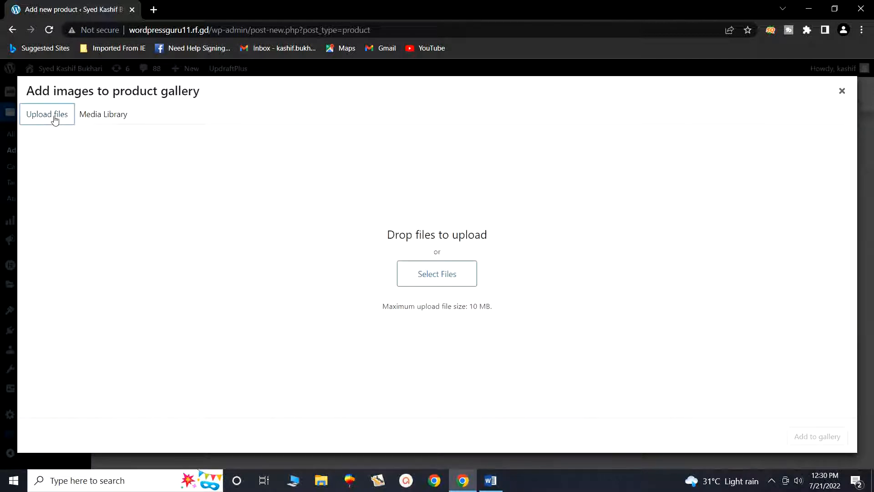
click(438, 274)
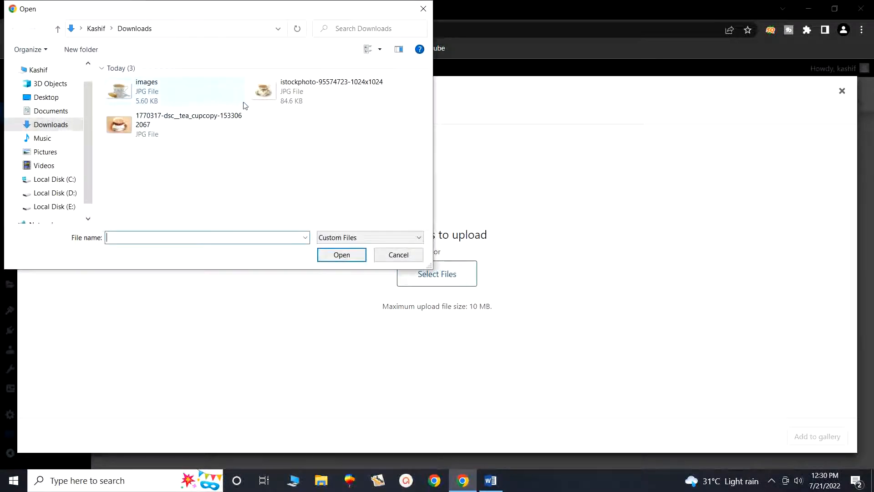
click(187, 131)
click(343, 255)
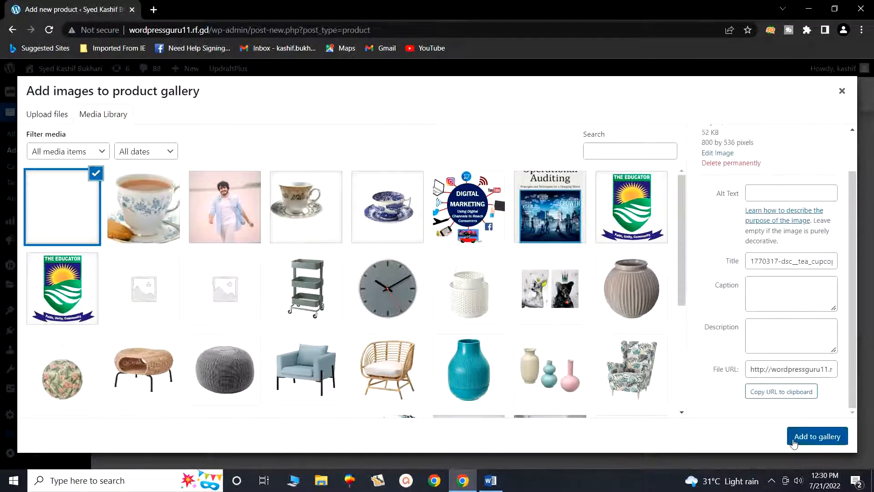
click(807, 439)
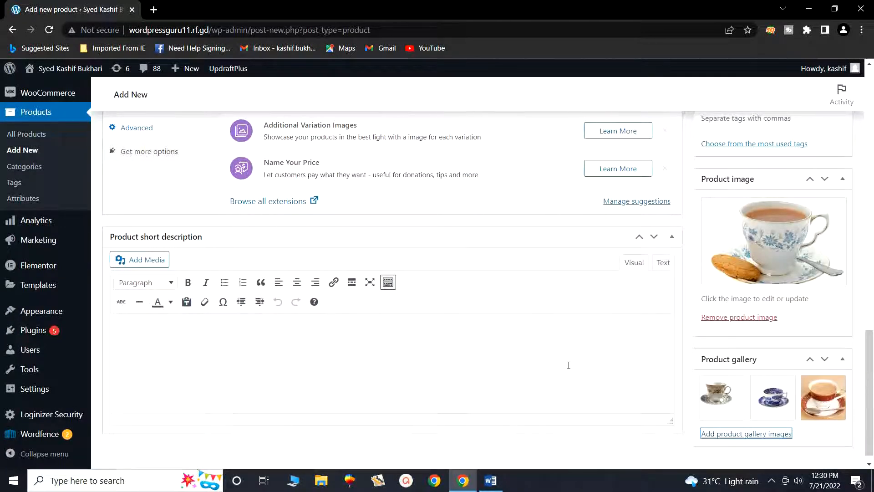
Step: Copy the five bullet points from the main description into the product short description and make them a numbered list
scroll(297, 328, down, 1)
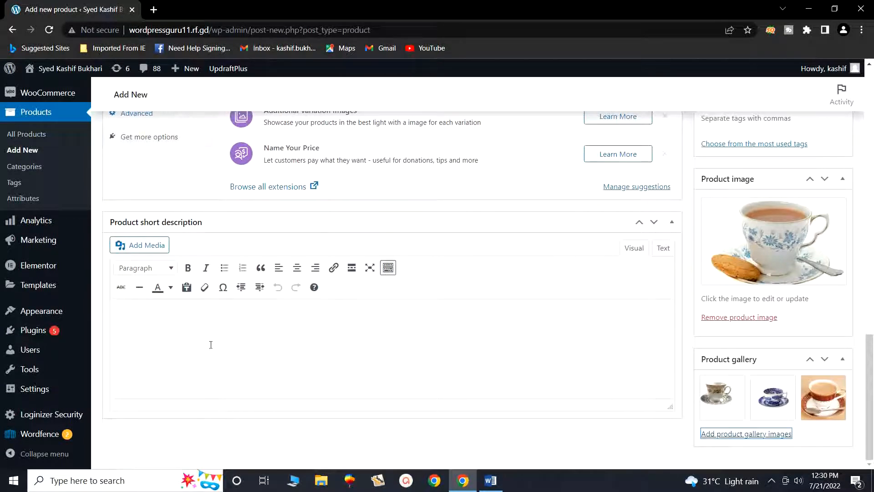
scroll(355, 341, up, 12)
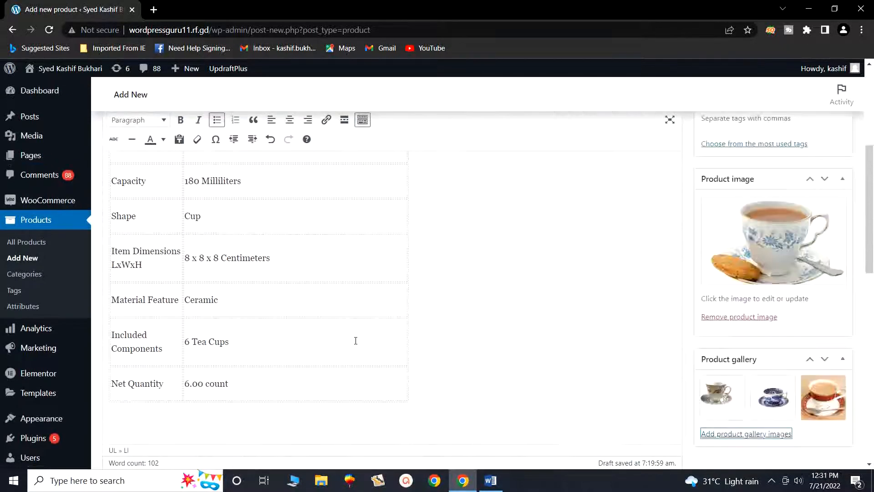
scroll(356, 341, down, 3)
drag(520, 294, 136, 242)
right_click(139, 244)
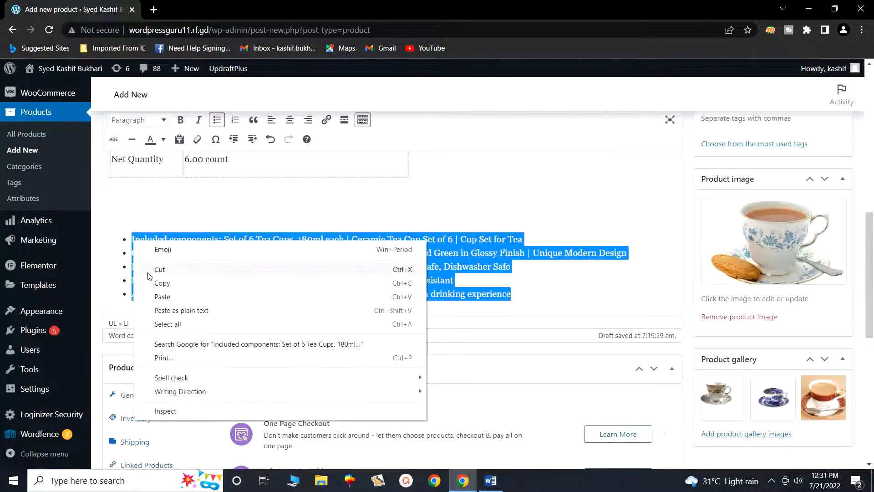
click(162, 283)
scroll(354, 341, down, 10)
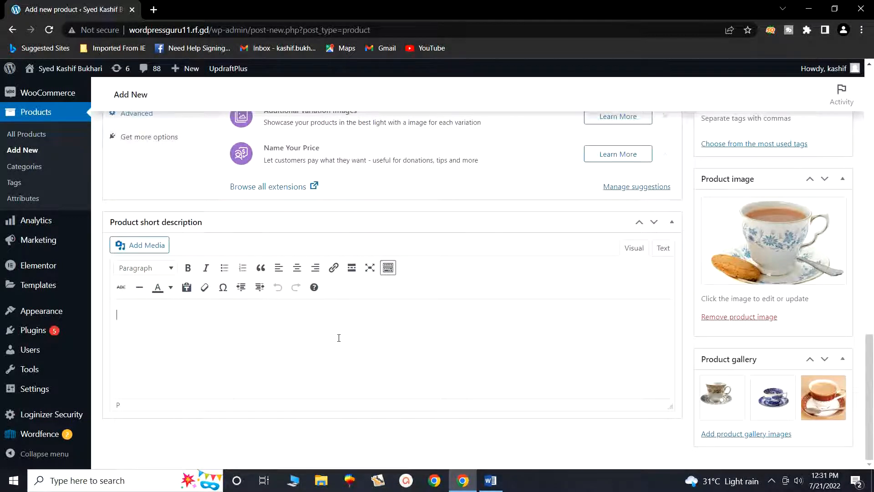
click(339, 337)
key(ctrl+v)
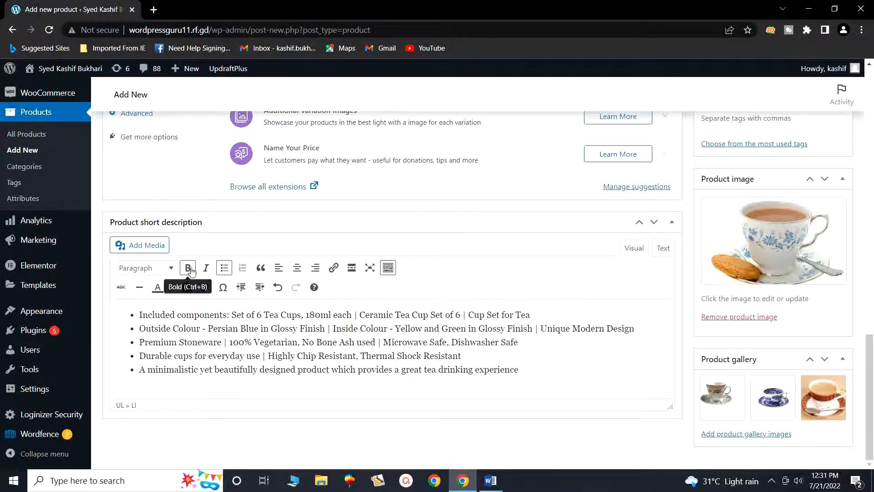
click(237, 269)
Step: Publish the product and open its page in the store
scroll(562, 344, up, 20)
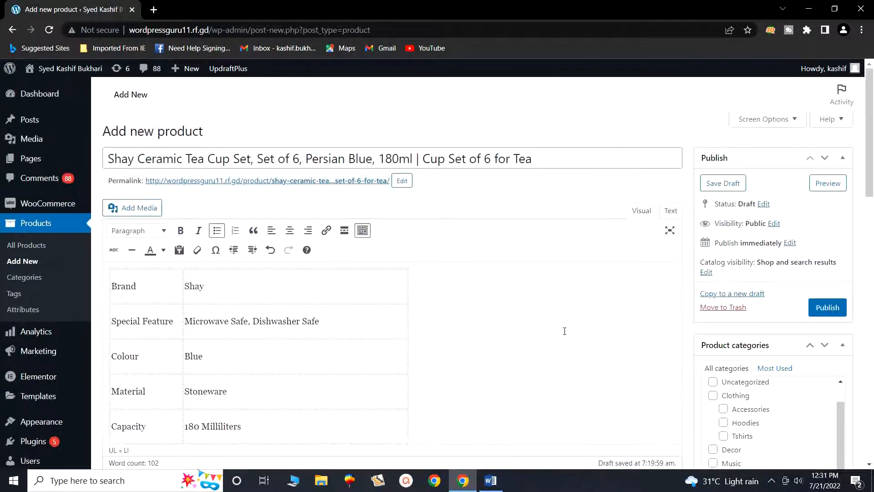
click(827, 309)
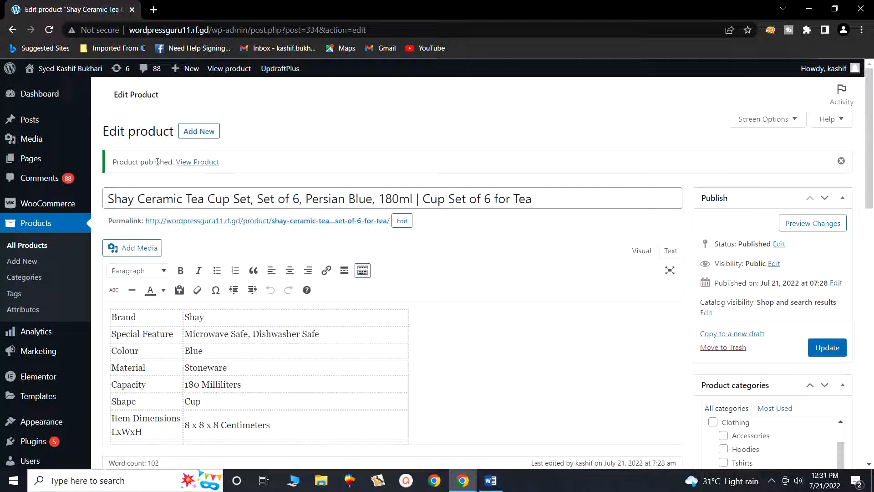
click(188, 165)
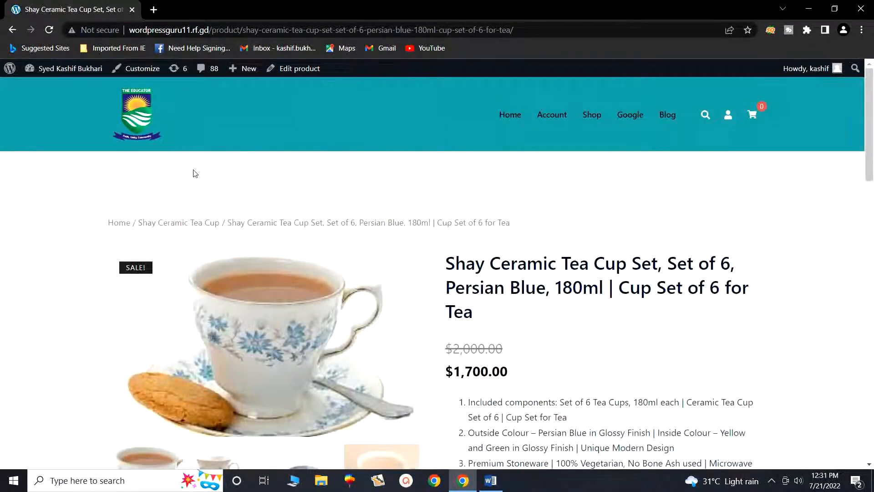
Step: Review the published product page's images, gallery thumbnails, prices, short description and purchase section
scroll(398, 354, down, 2)
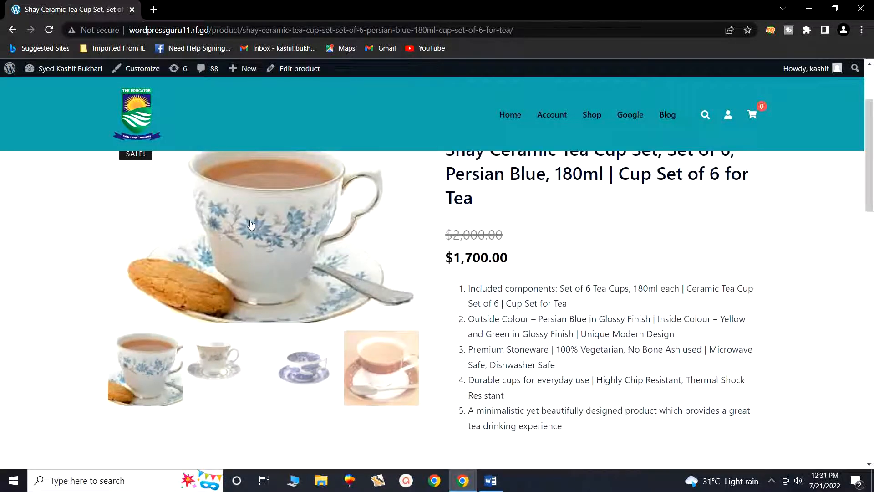
scroll(264, 238, up, 1)
scroll(275, 242, down, 1)
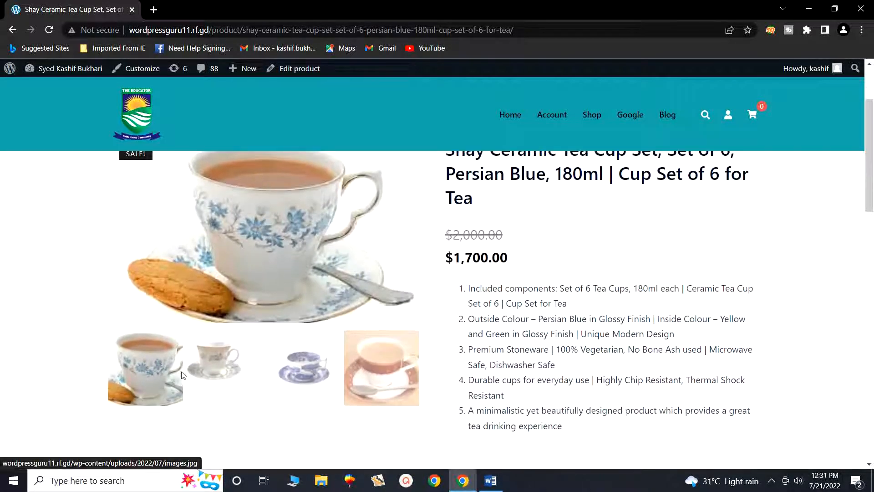
scroll(465, 350, up, 1)
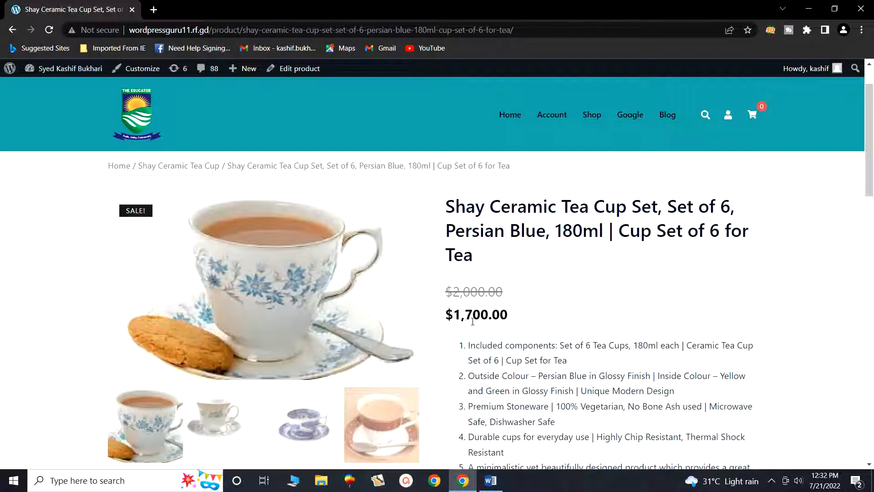
scroll(525, 318, down, 2)
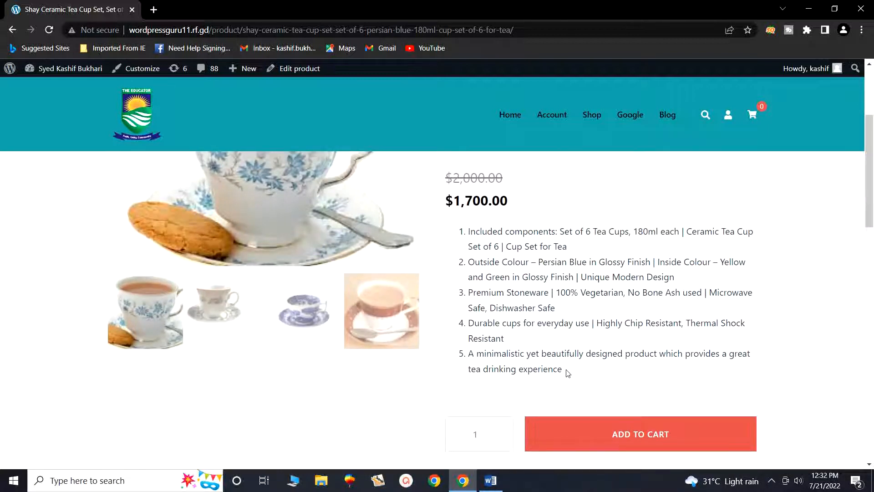
scroll(569, 374, down, 1)
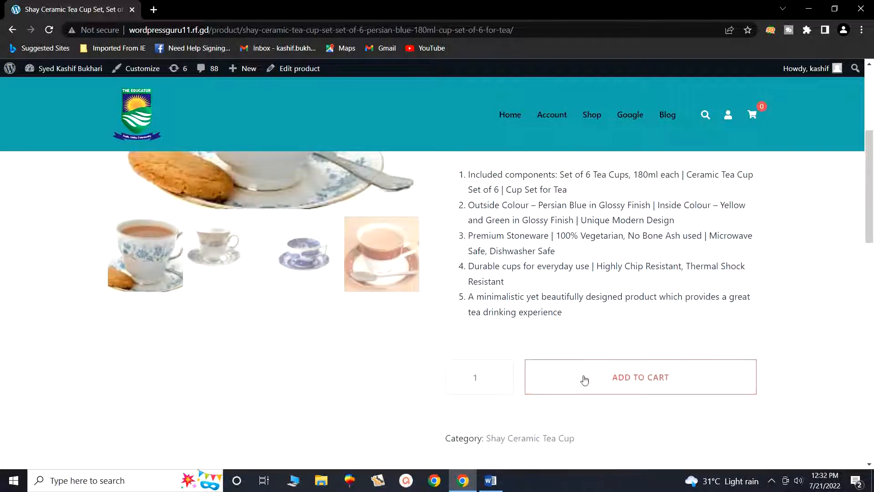
Step: Examine the product page's category, specification table and bulleted feature list in the description section
scroll(618, 396, down, 1)
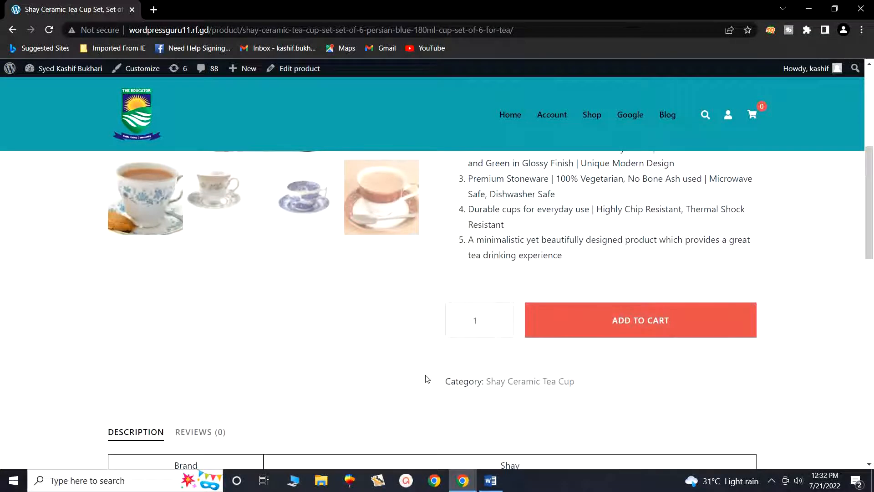
scroll(485, 379, down, 3)
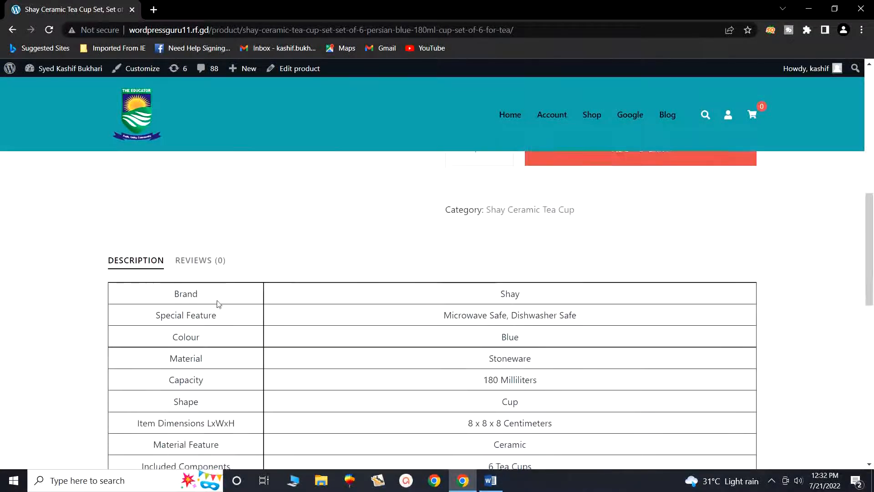
scroll(218, 304, down, 1)
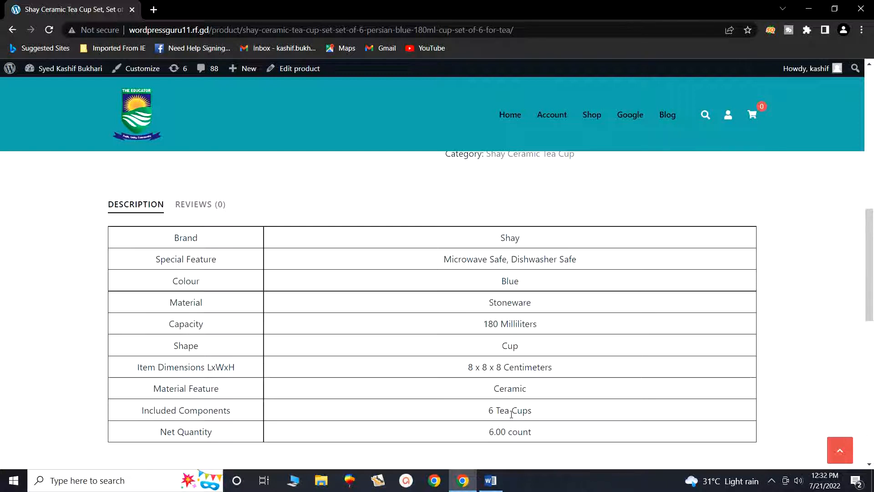
scroll(511, 413, down, 4)
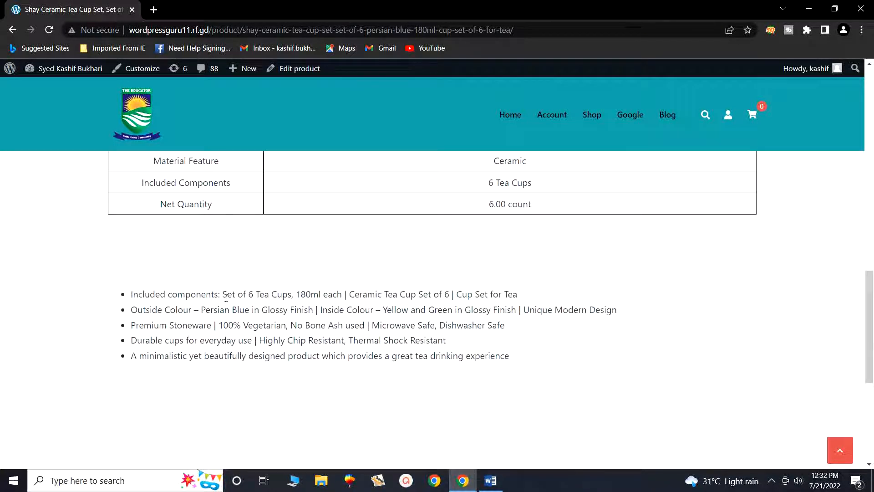
scroll(597, 308, up, 5)
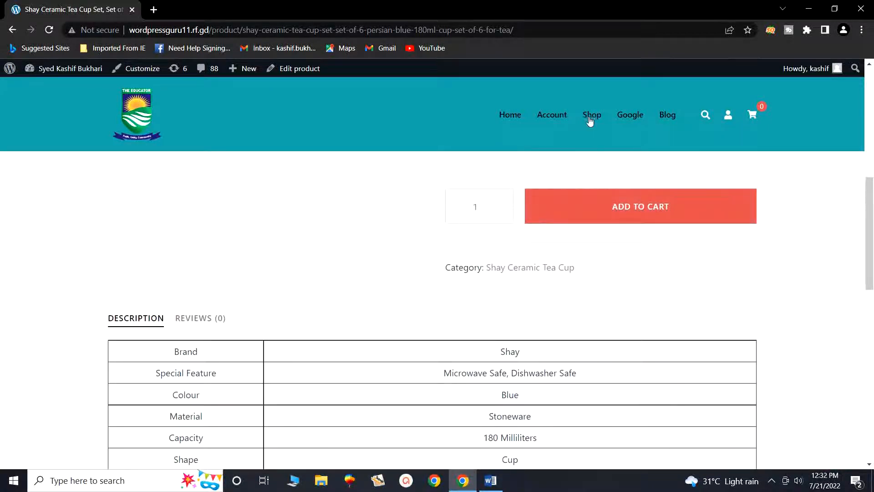
Step: Open the store's Shop page and check the tea cup set's listing, including its image, title, prices and add-to-cart option
click(587, 117)
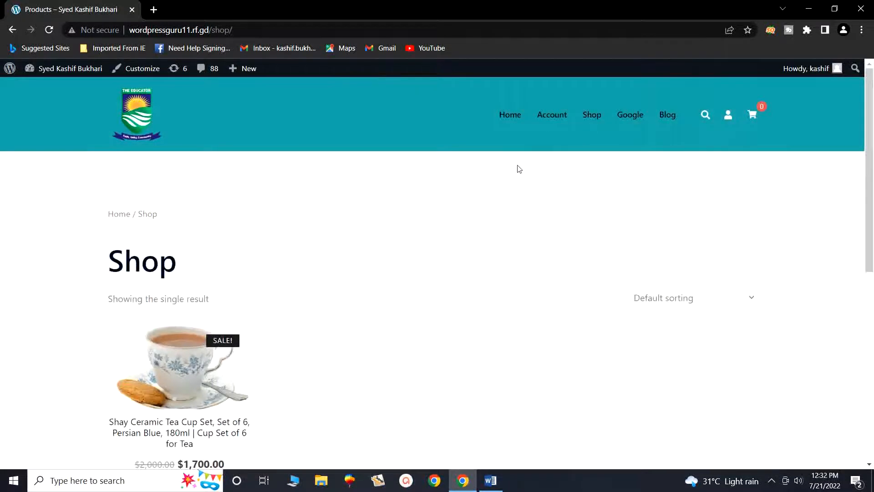
scroll(449, 277, down, 1)
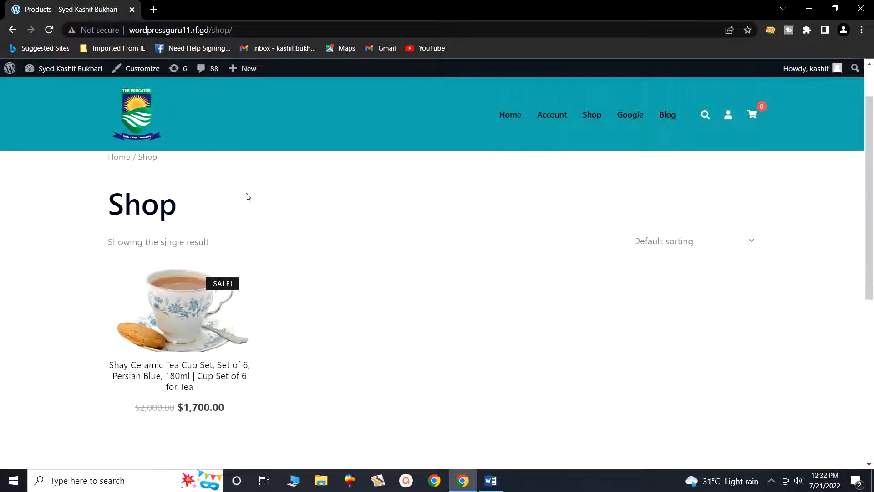
mouse_move(179, 363)
scroll(334, 260, up, 1)
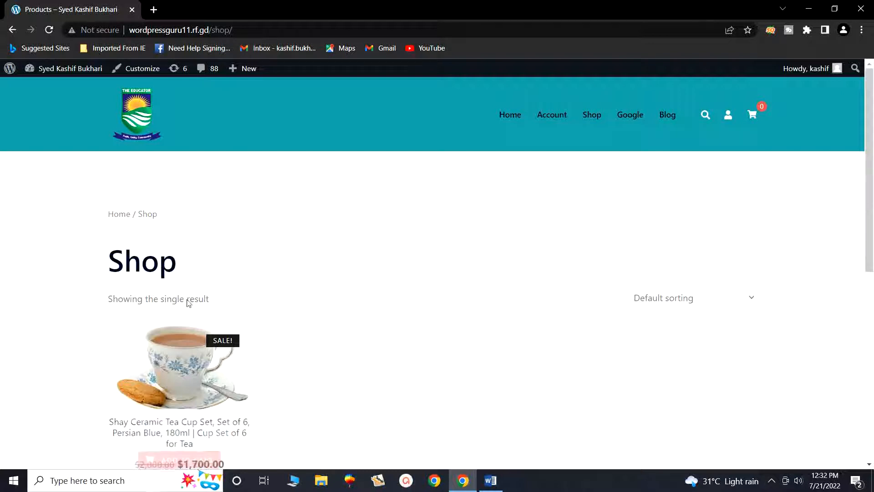
scroll(188, 324, down, 1)
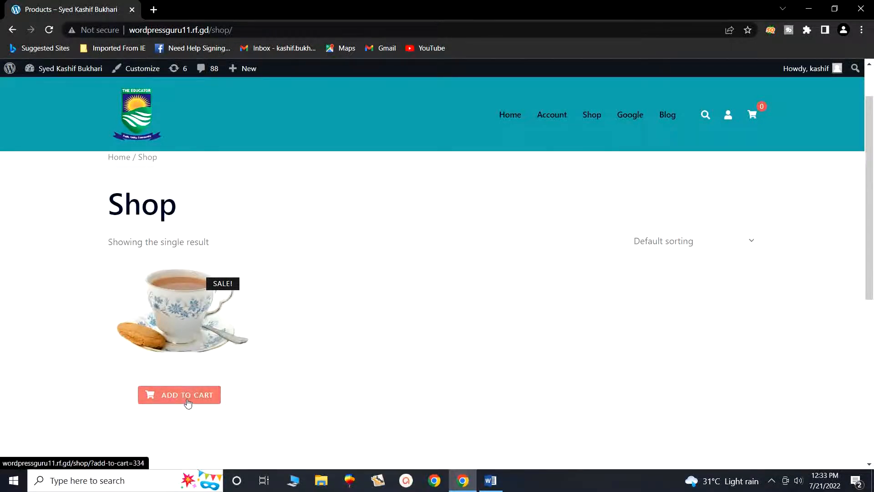
scroll(338, 311, up, 1)
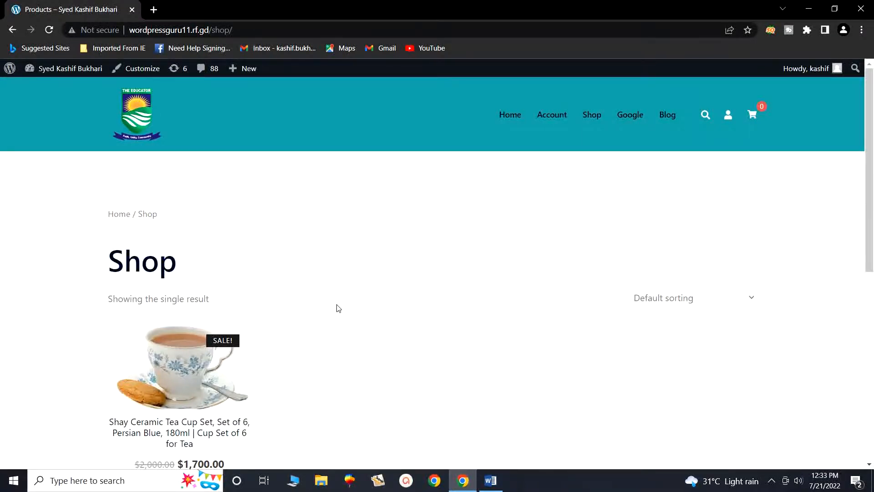
click(772, 481)
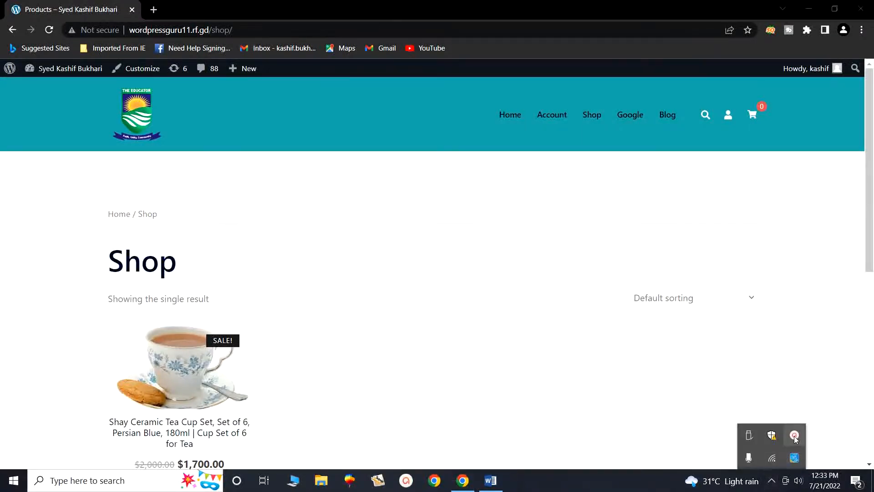